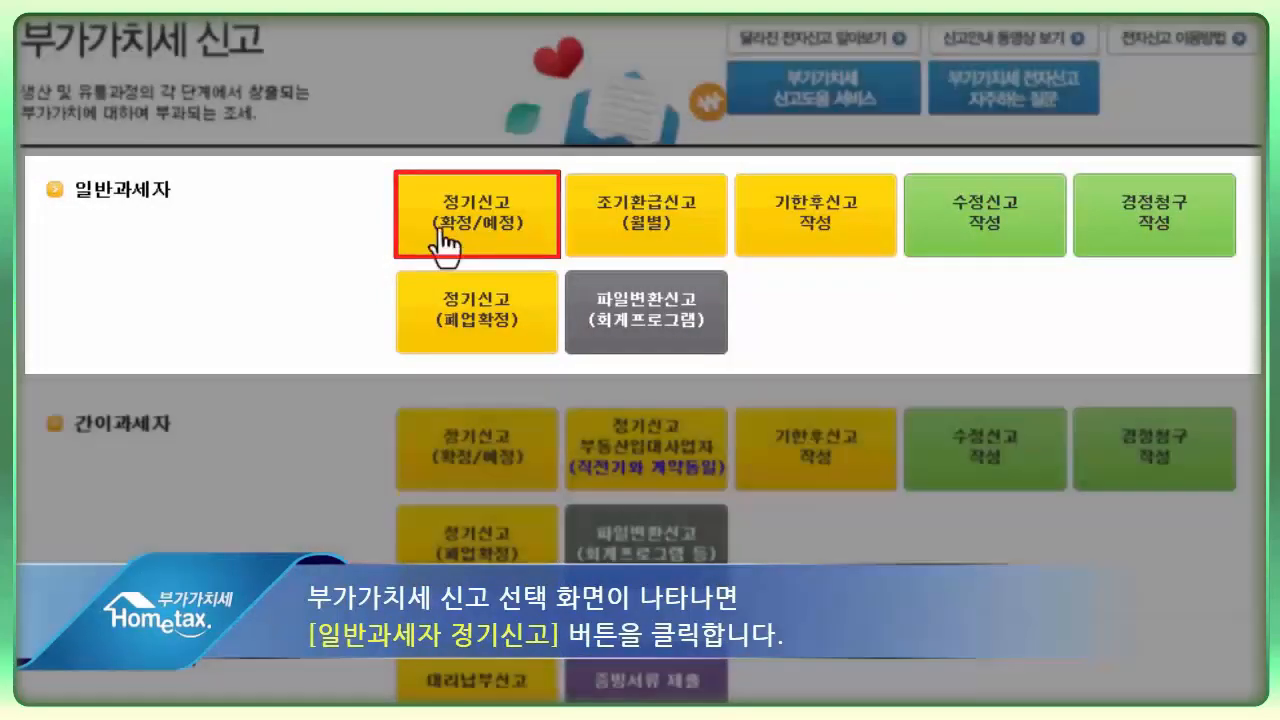
- Start a regular (확정/예정) VAT return for a general taxpayer and toggle the depreciable asset acquisition statement in the form selection
left_click(444, 245)
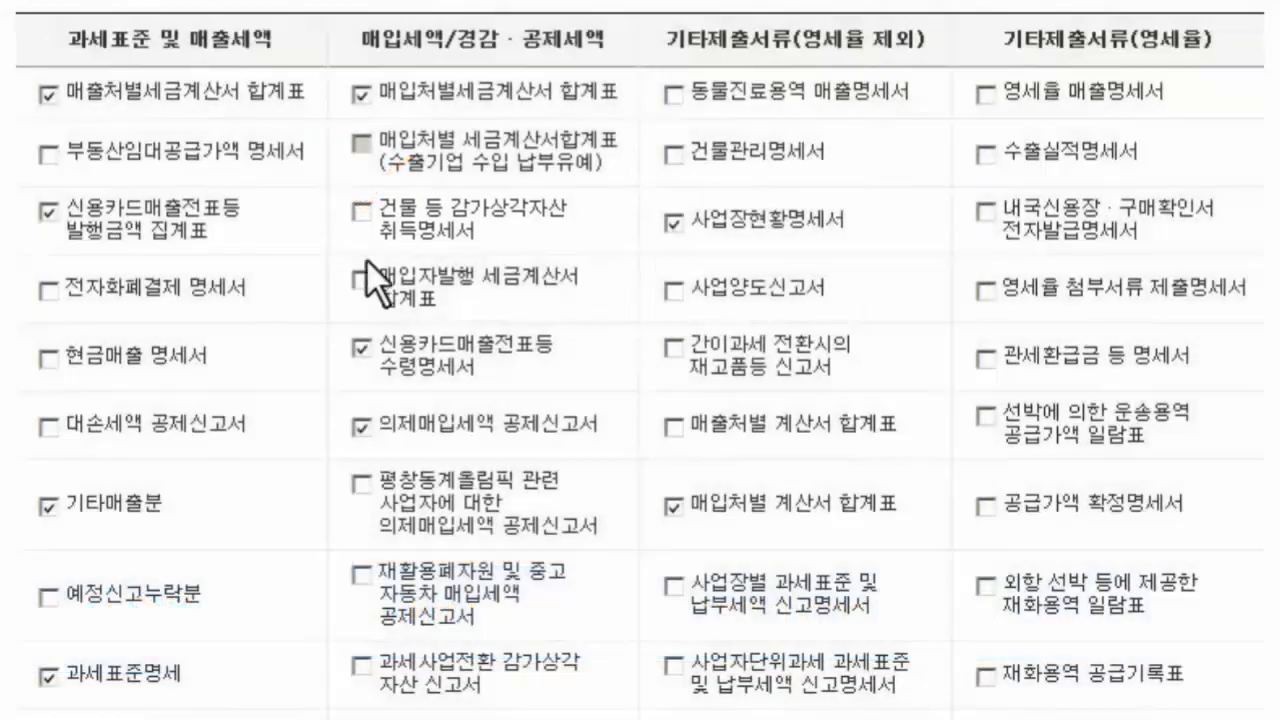
left_click(360, 212)
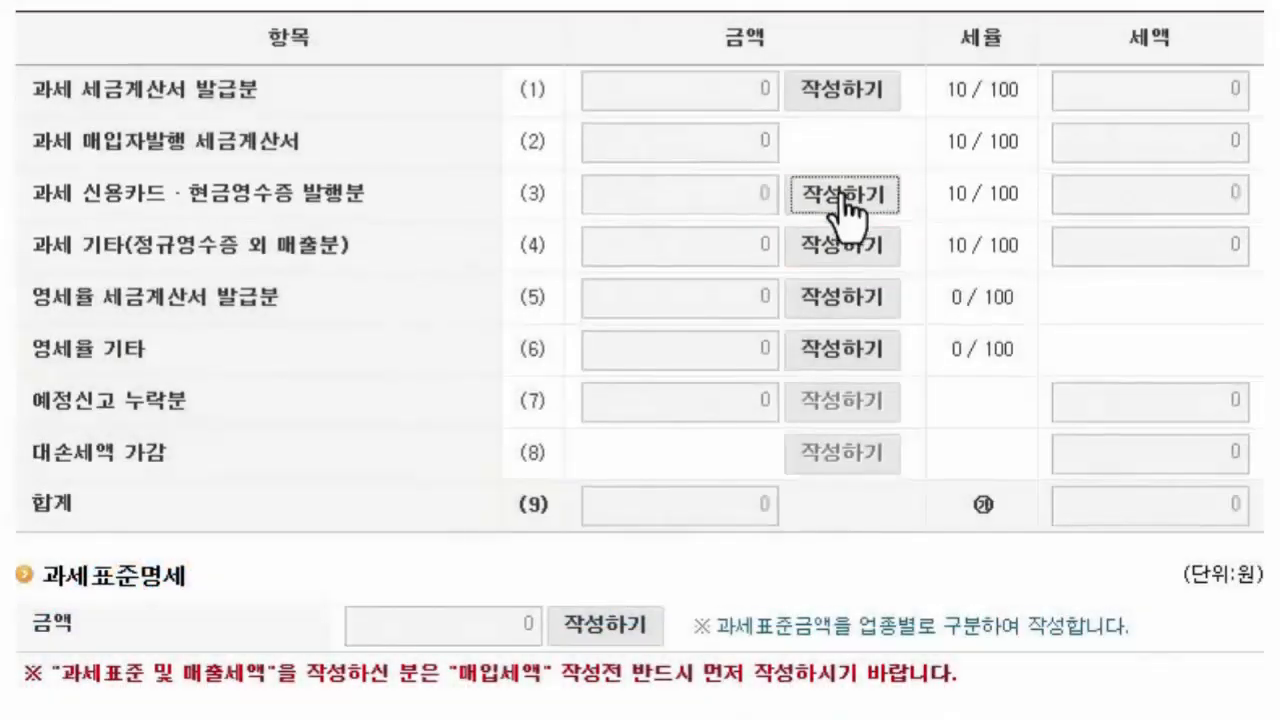
- Complete the card sales issuance summary for item (3) with taxable sales of 113,100,000 won by card and 45,300,000 won by cash receipt
left_click(841, 230)
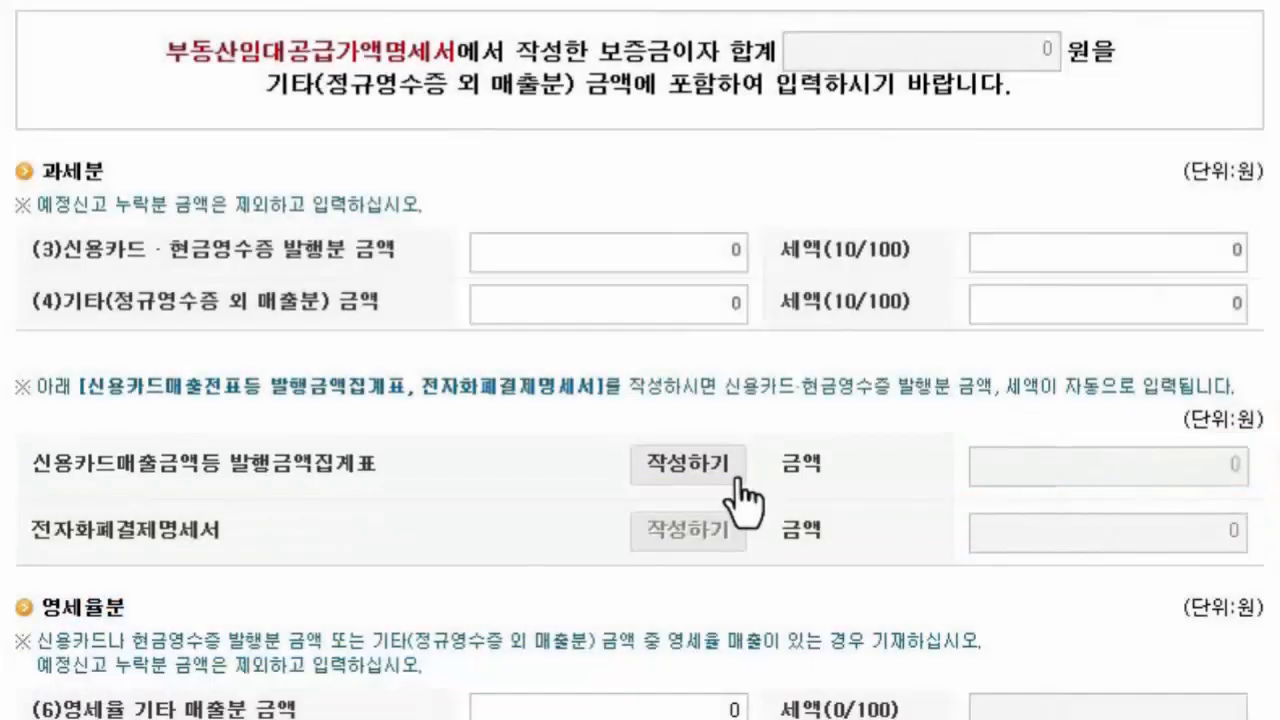
left_click(725, 468)
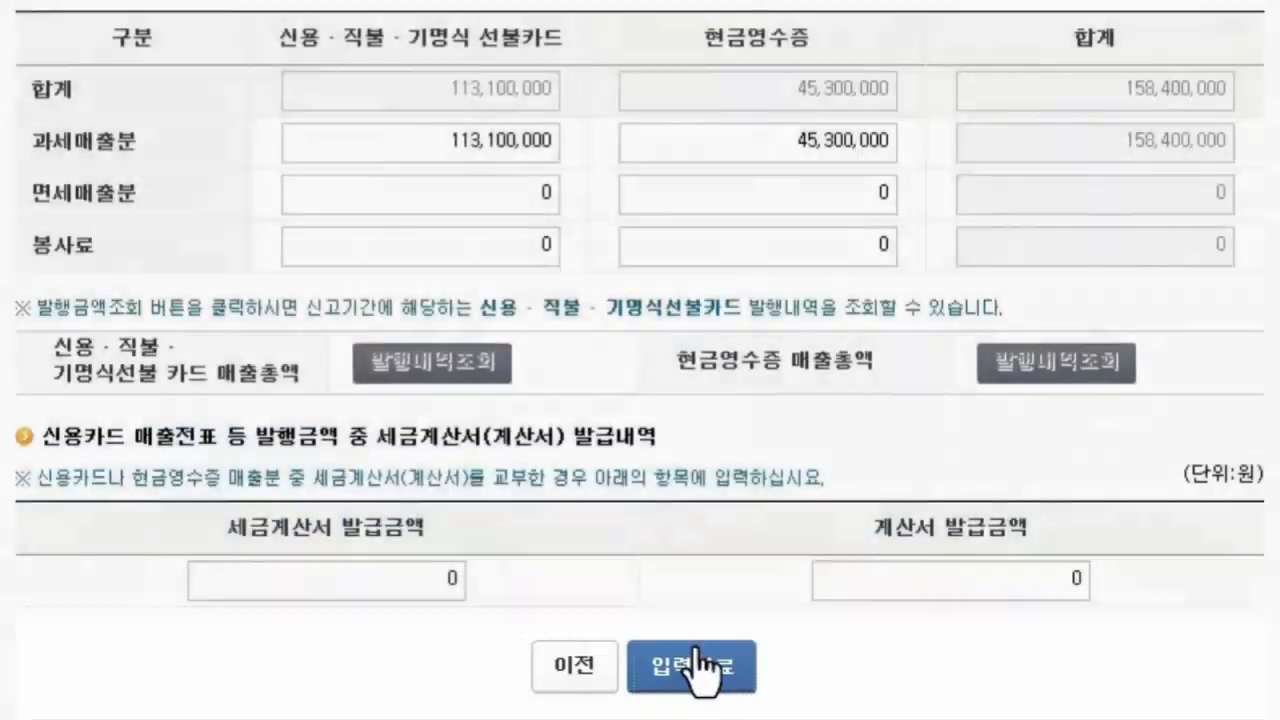
left_click(698, 676)
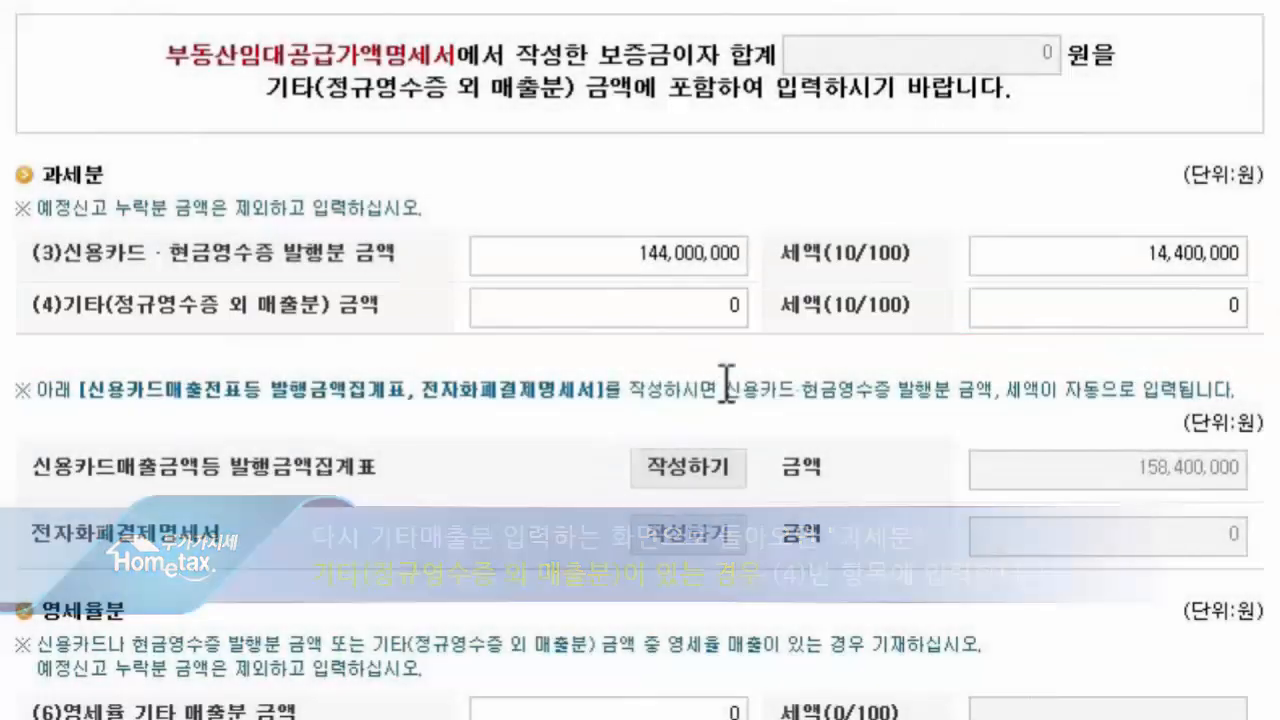
- Enter 11,000,000 won as taxable other sales without regular receipts in item (4) and complete the sales entry
left_click(700, 307)
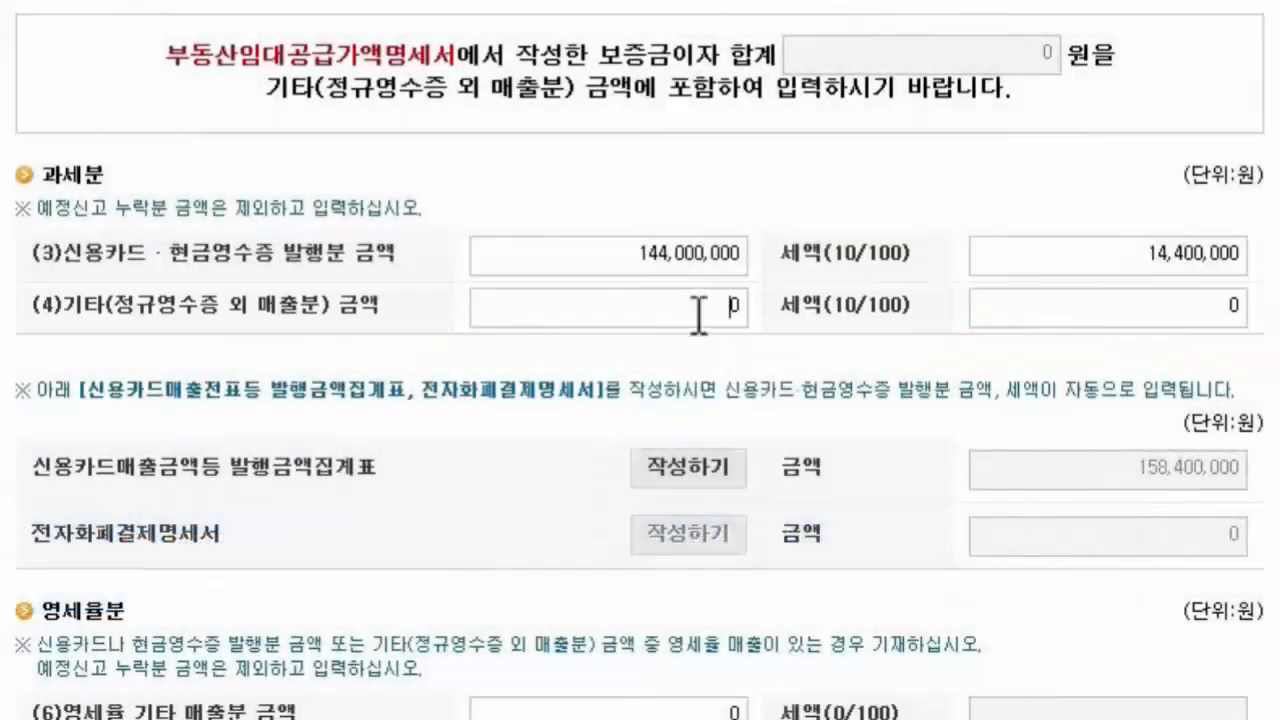
type("11000000")
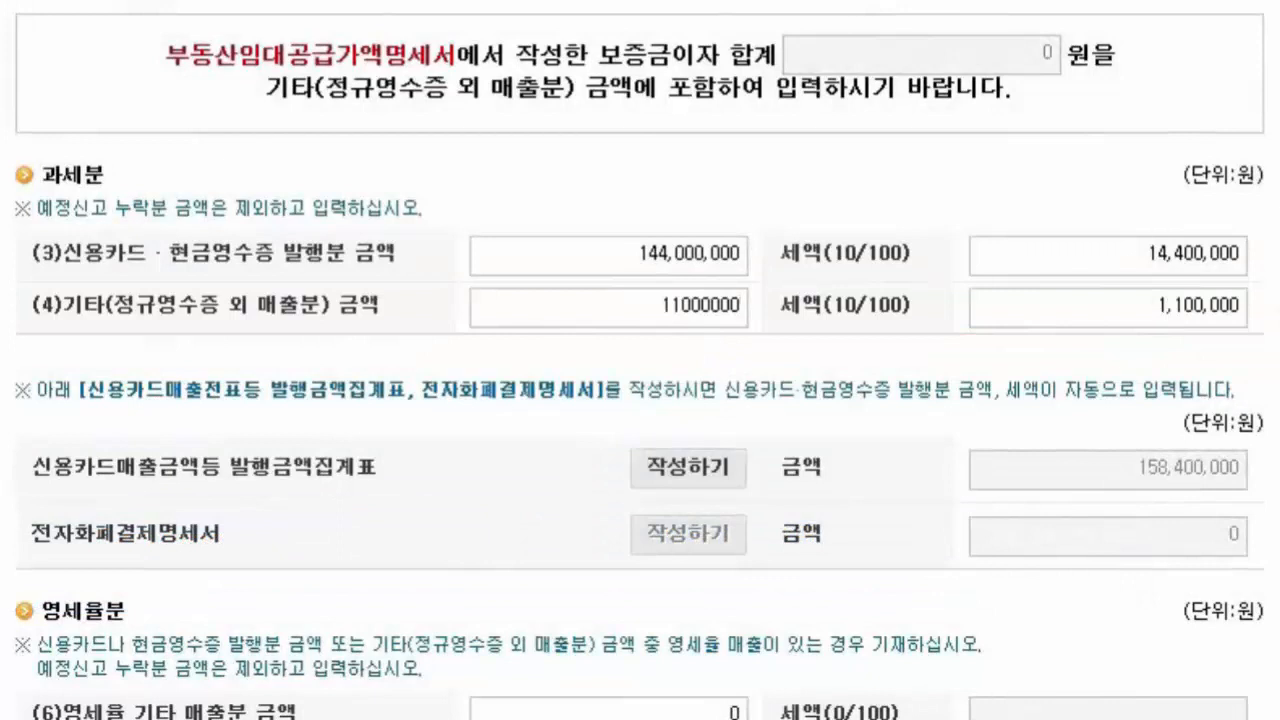
scroll(640, 360, "down", 2)
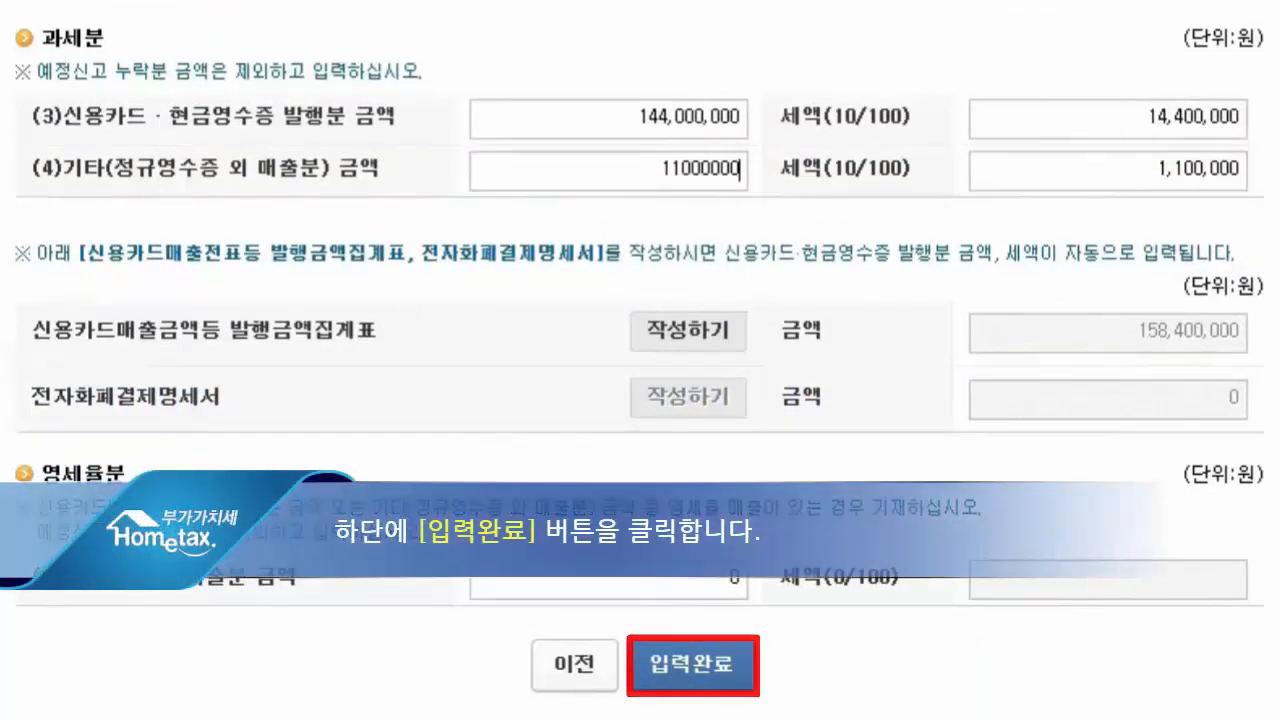
left_click(690, 668)
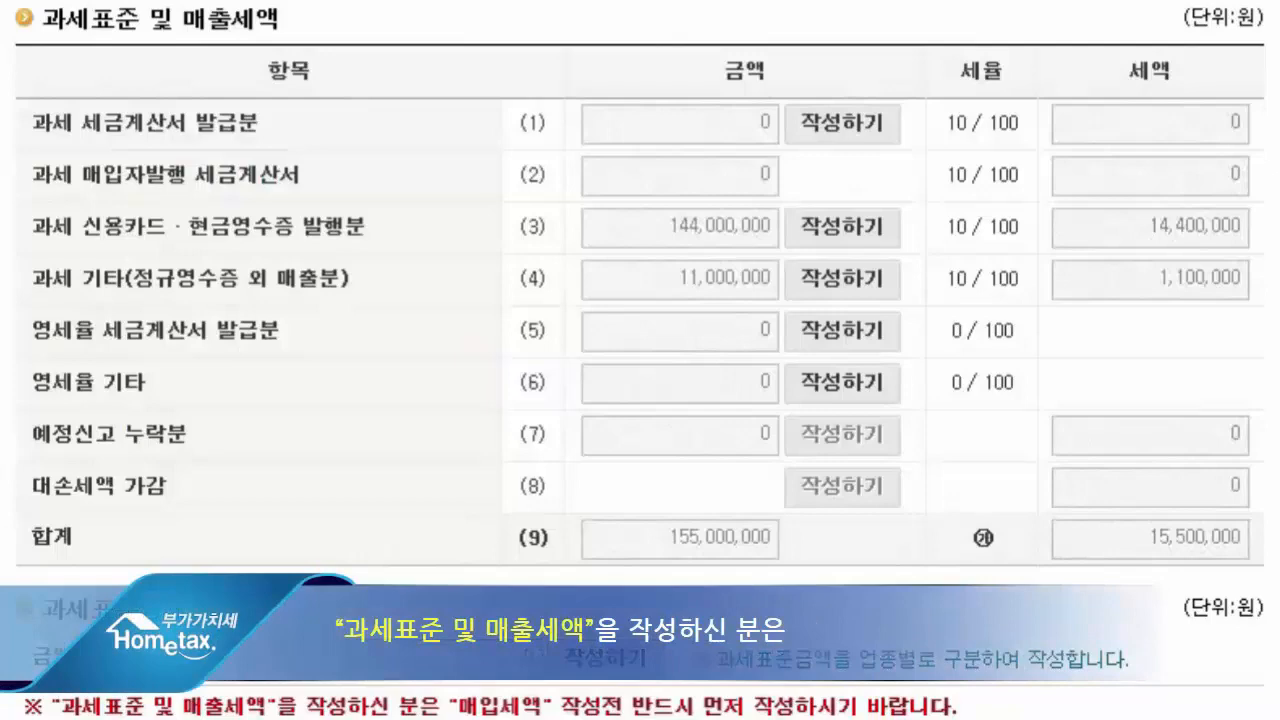
- Enter 155,000,000 won for the first business type in the tax base statement (과세표준명세) and save it
scroll(640, 360, "down", 3)
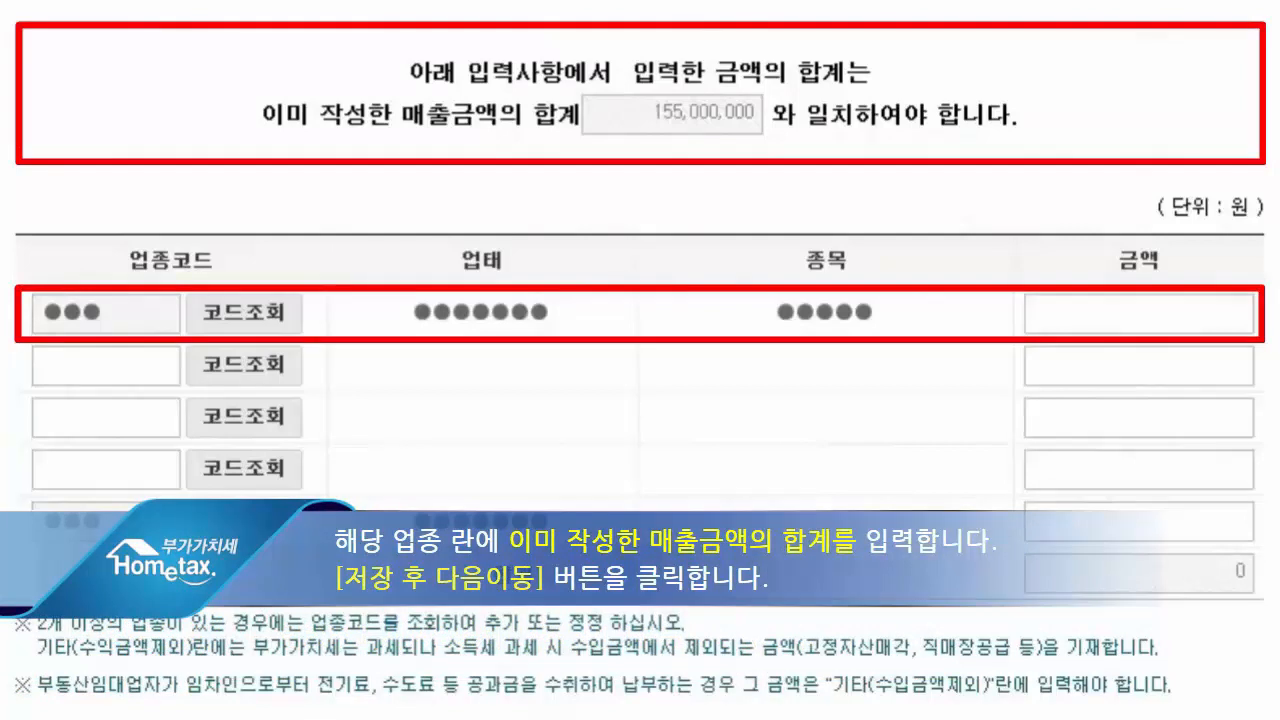
left_click(1194, 323)
type("155,000,000")
scroll(640, 360, "down", 1)
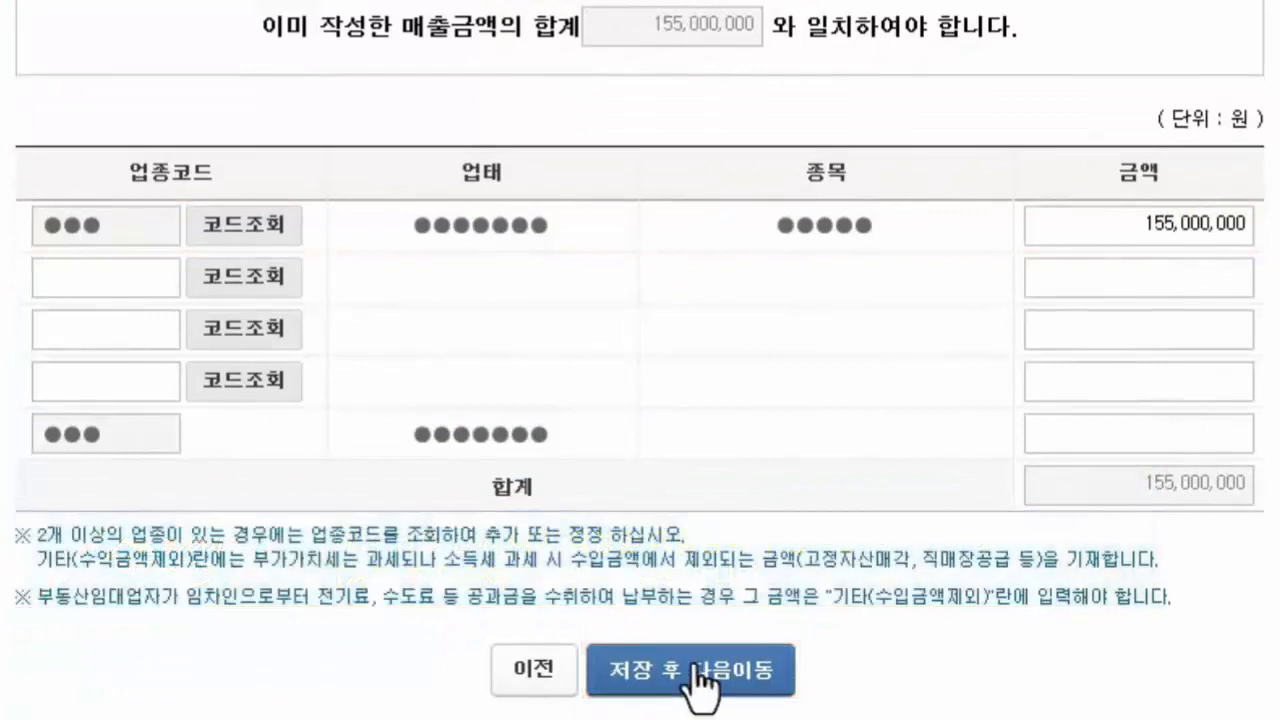
left_click(622, 672)
left_click(150, 482)
- Open the tax invoice form for general purchases (10) and verify a taxable supplier's business registration number
scroll(640, 360, "down", 8)
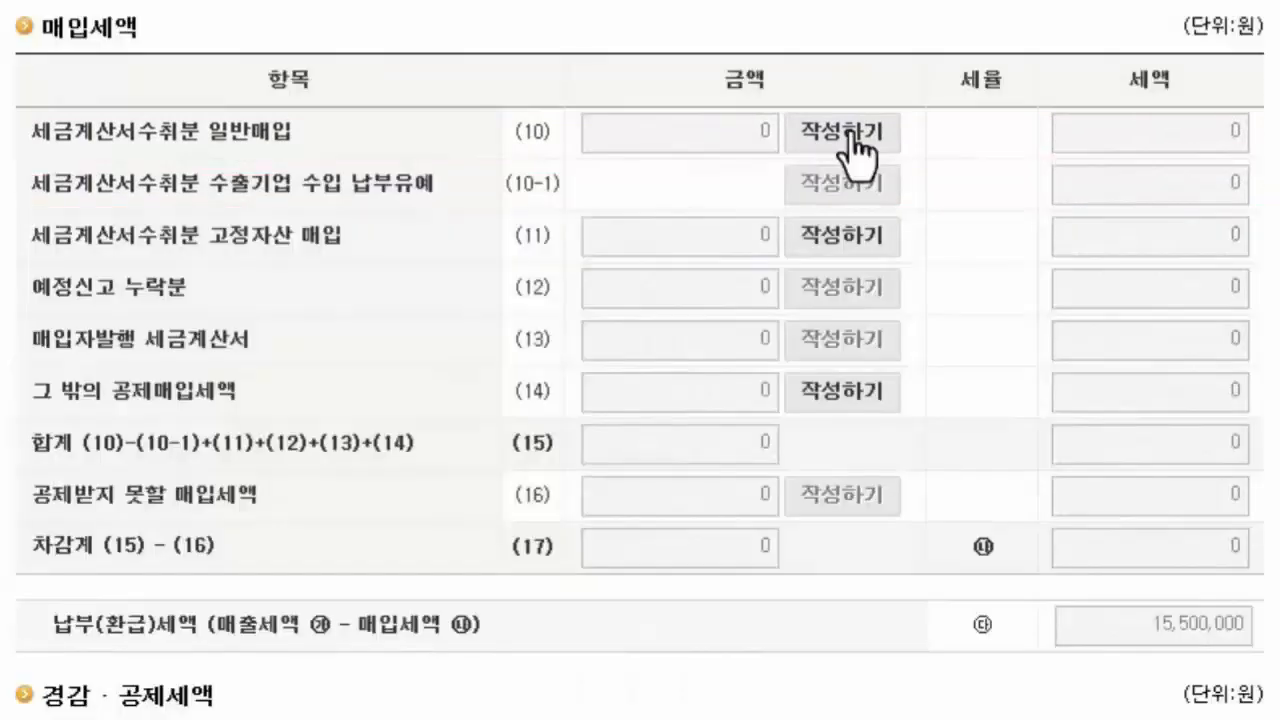
left_click(852, 134)
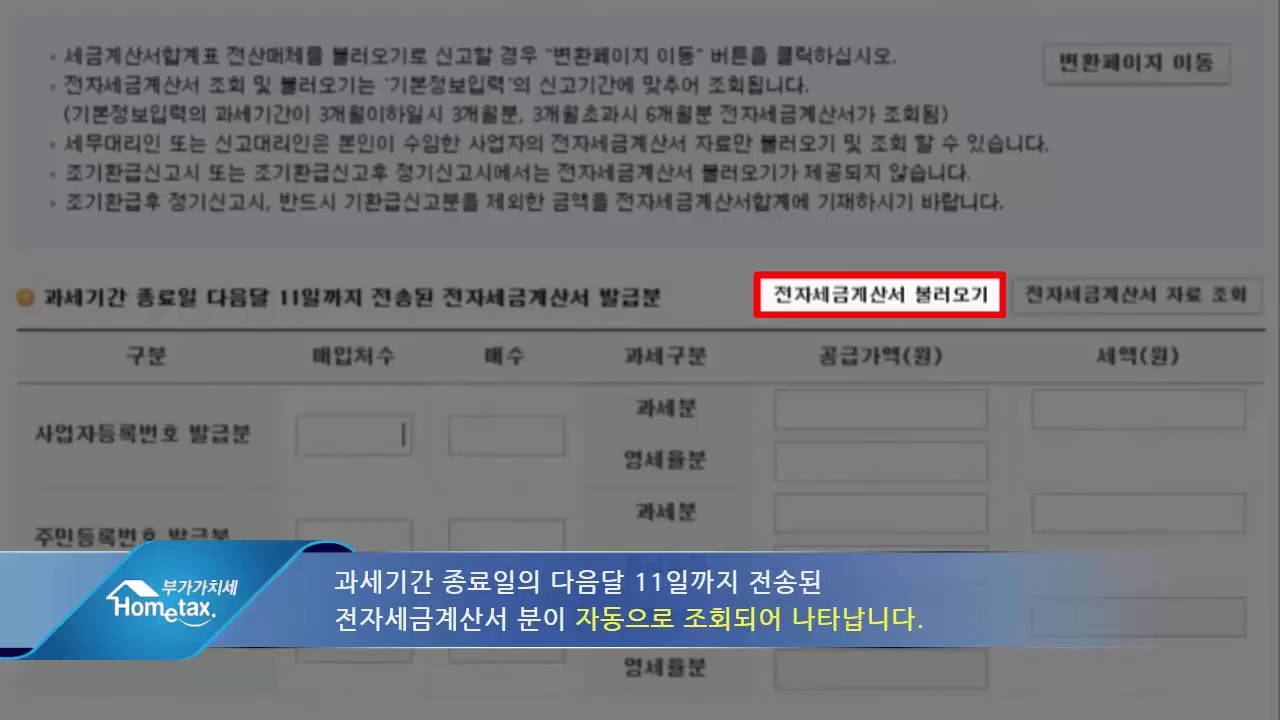
scroll(640, 380, "down", 5)
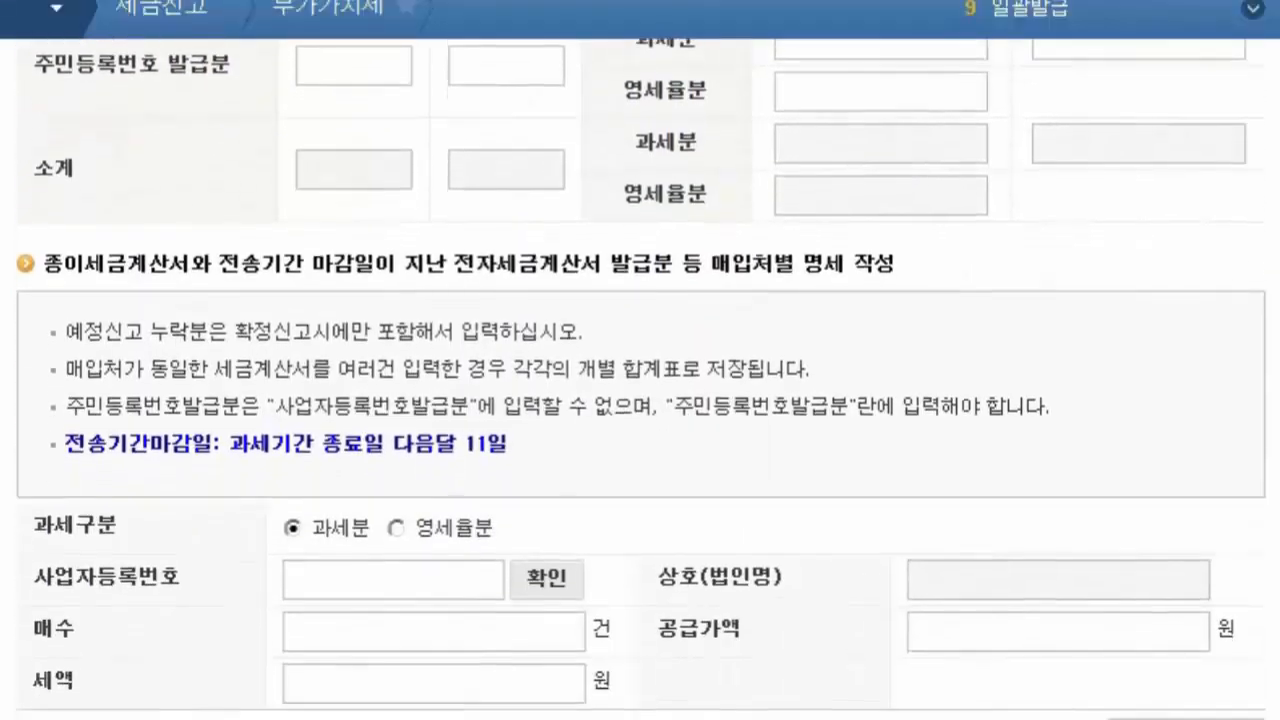
scroll(640, 380, "down", 2)
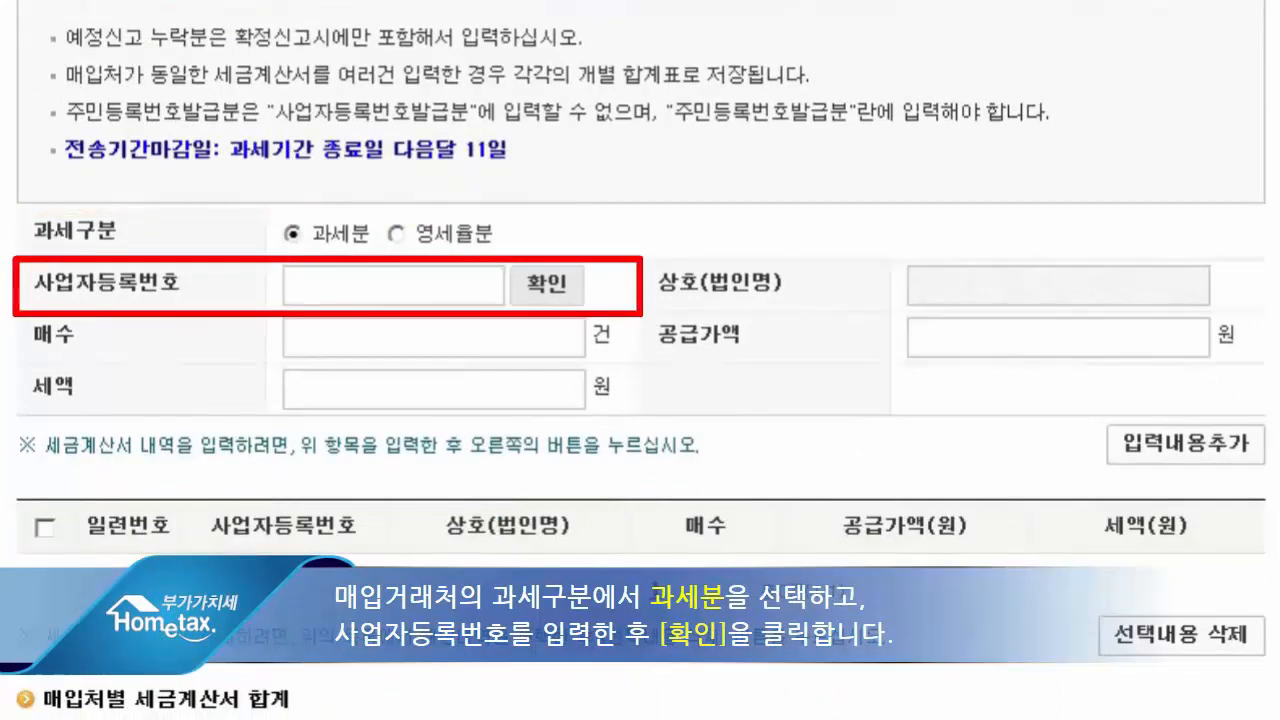
type("●●●●●●")
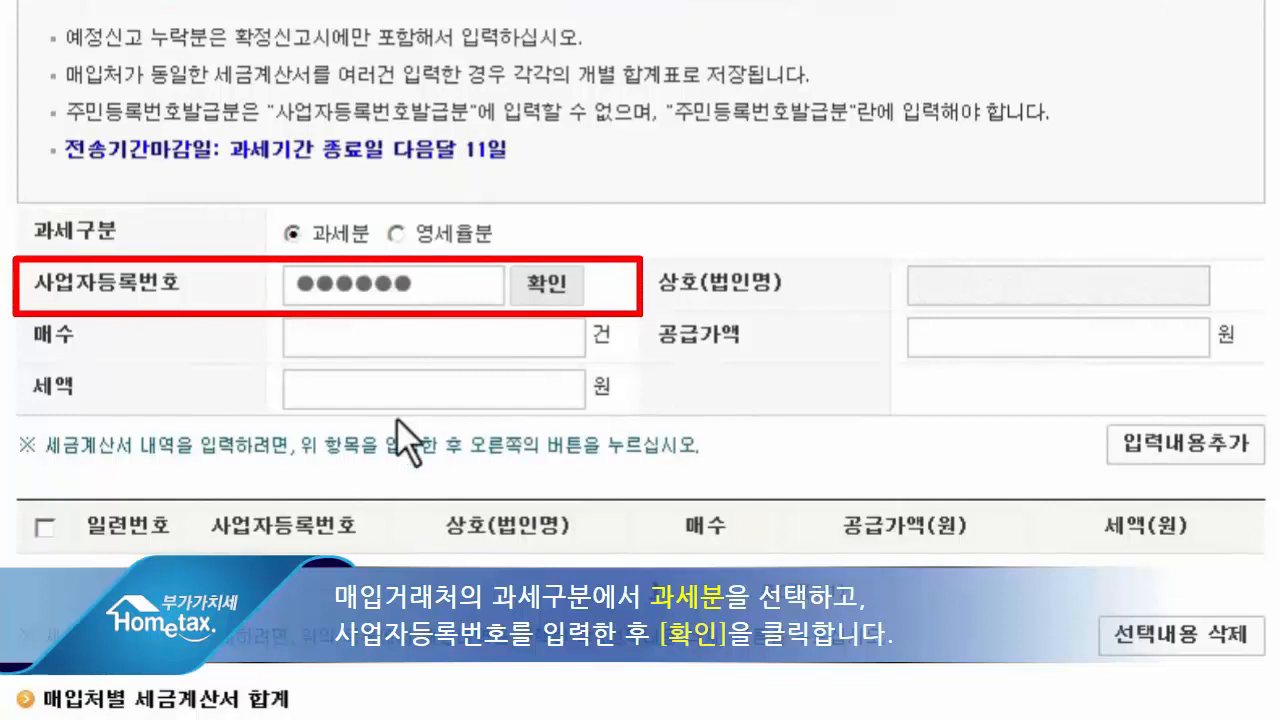
left_click(540, 285)
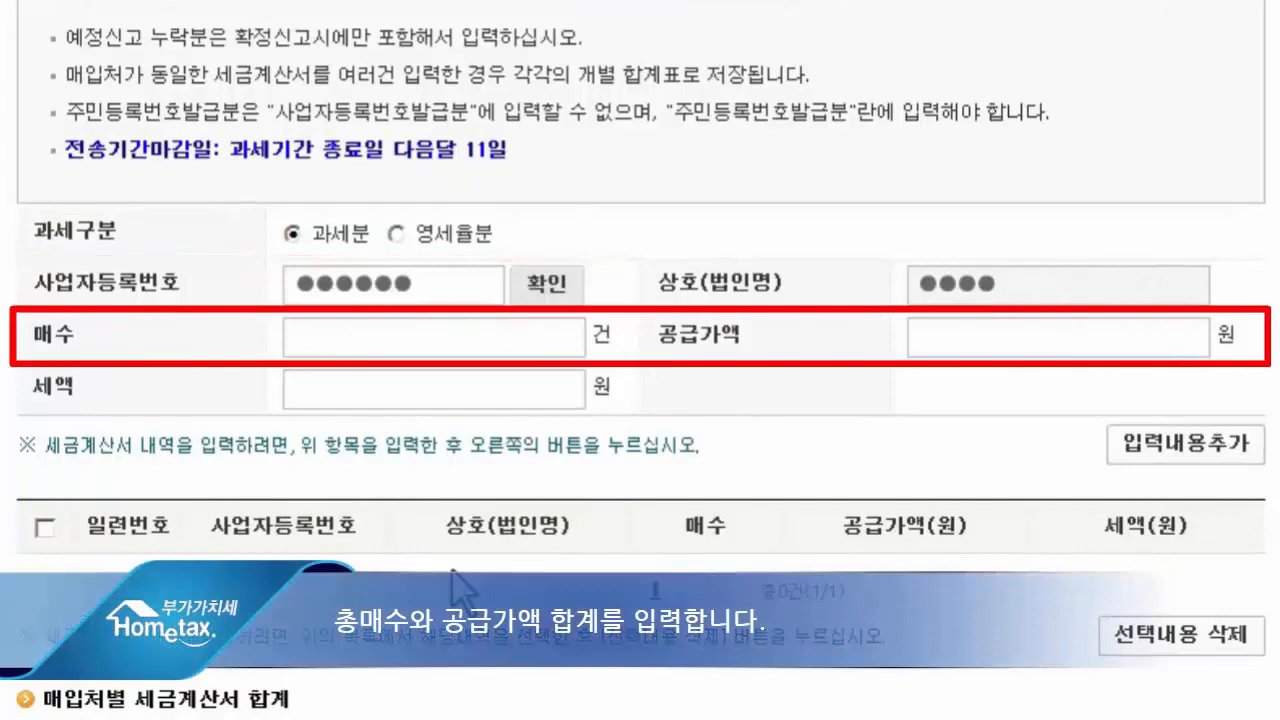
- Add the supplier's entry with 3 invoices, a supply value of 30,000,000 won and tax of 3,000,000 won to the list
type("3")
key("Tab")
type("3000")
type("0000")
key("Tab")
type("3000000")
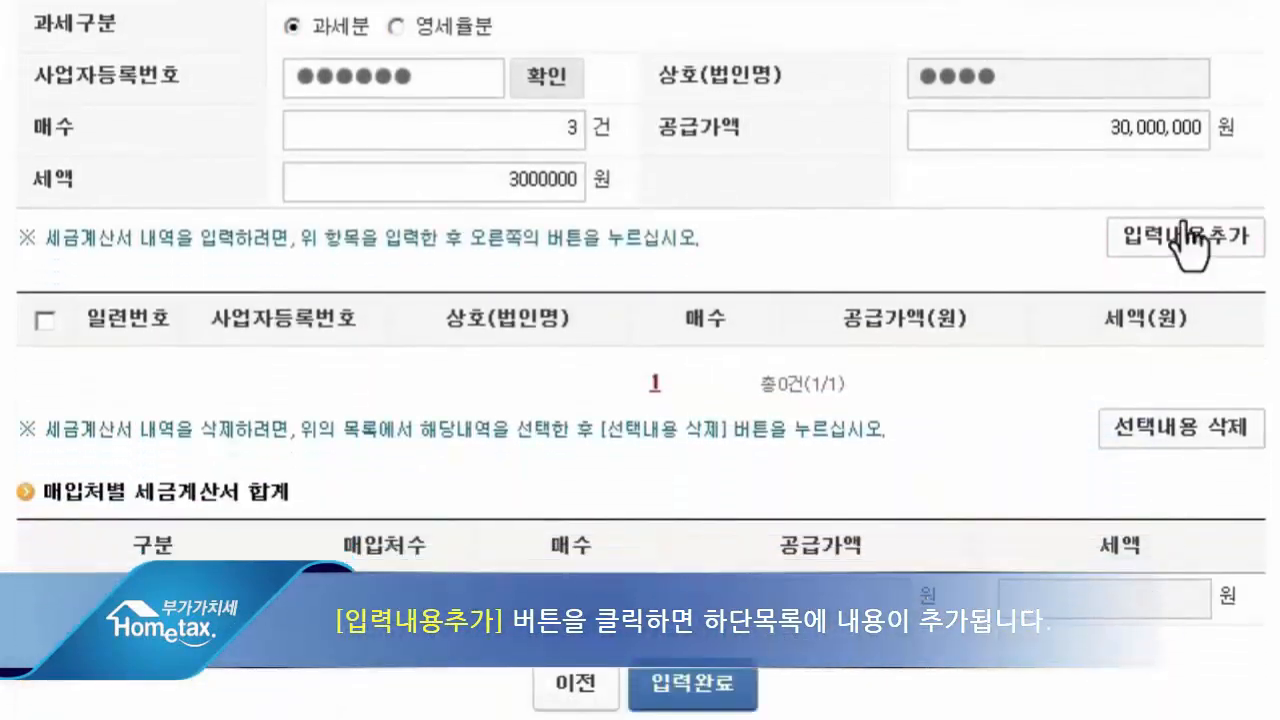
left_click(1185, 245)
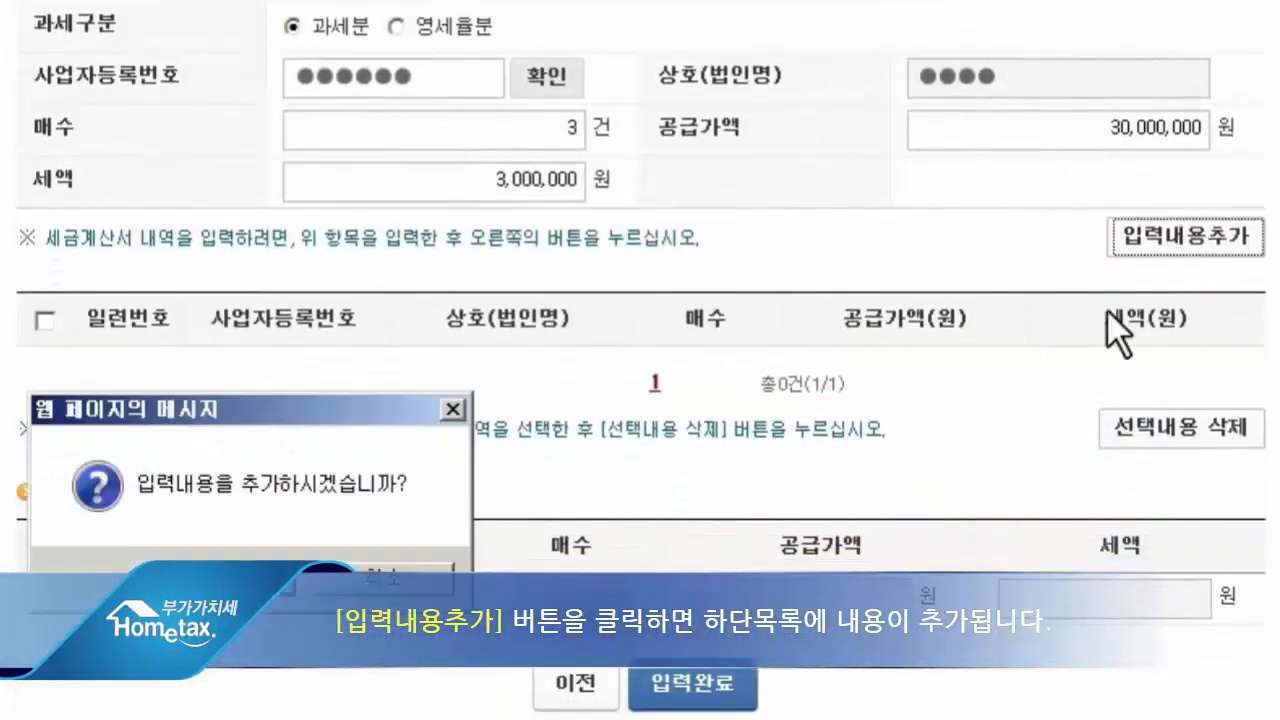
left_click(287, 612)
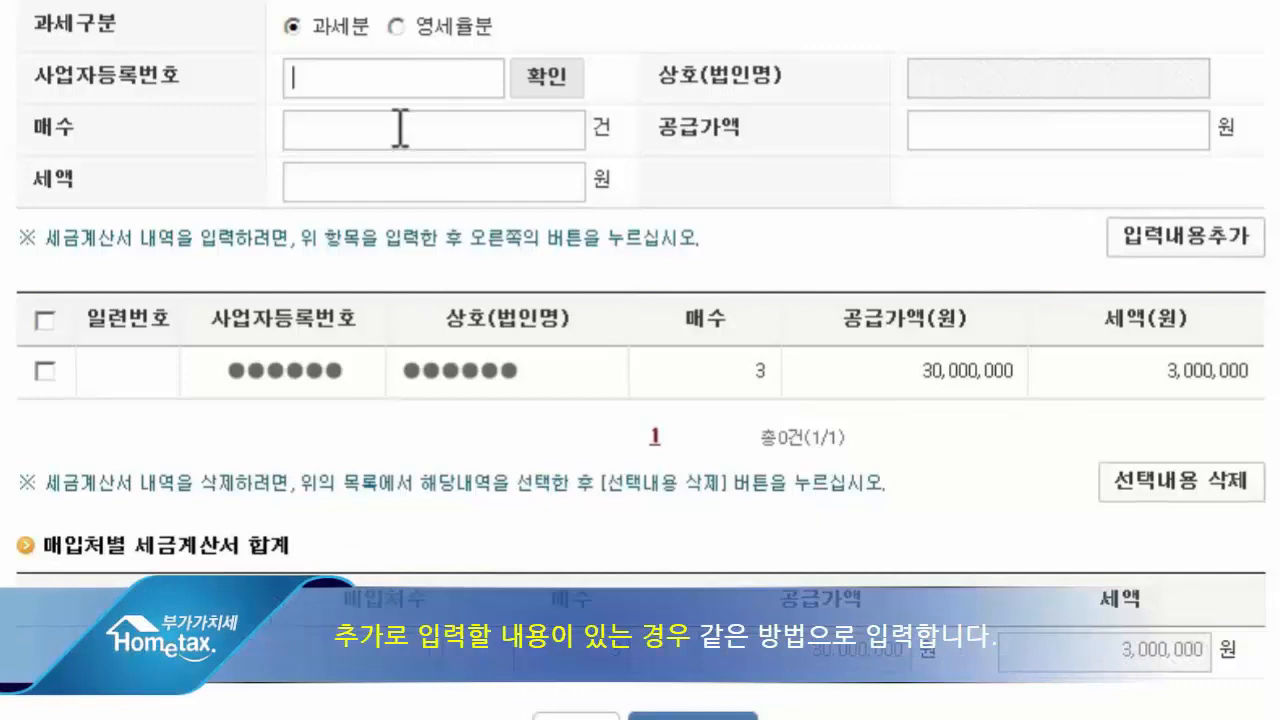
- Add a second supplier by business registration number with 1 invoice and 10,000,000 won supply value, and complete the invoice summary
type("●●●●●●")
left_click(545, 68)
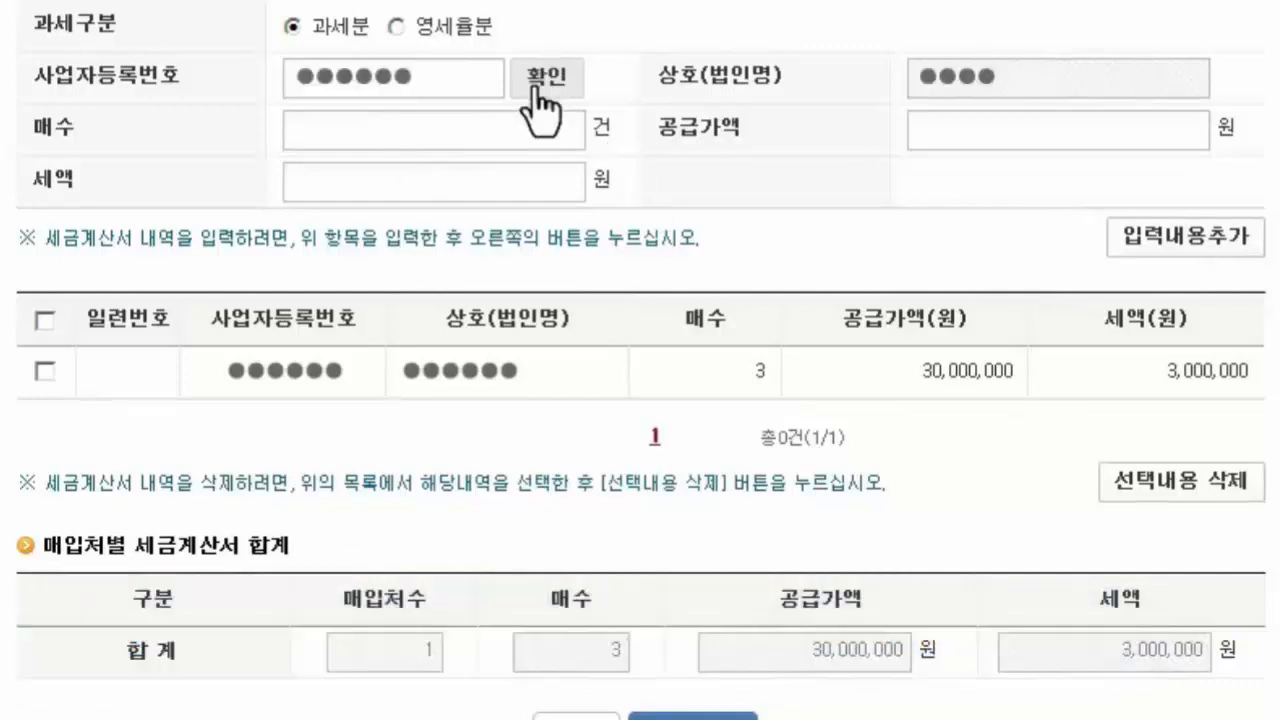
left_click(482, 136)
type("1")
left_click(1057, 127)
type("10000000")
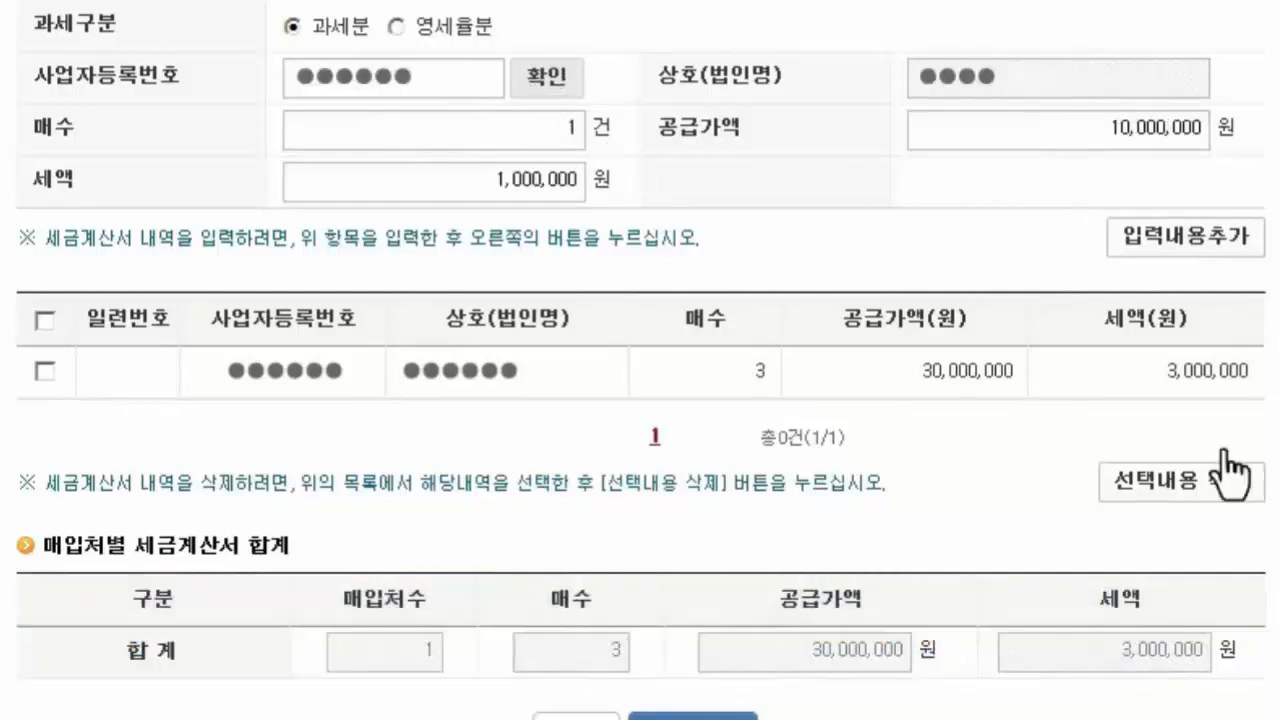
left_click(1160, 245)
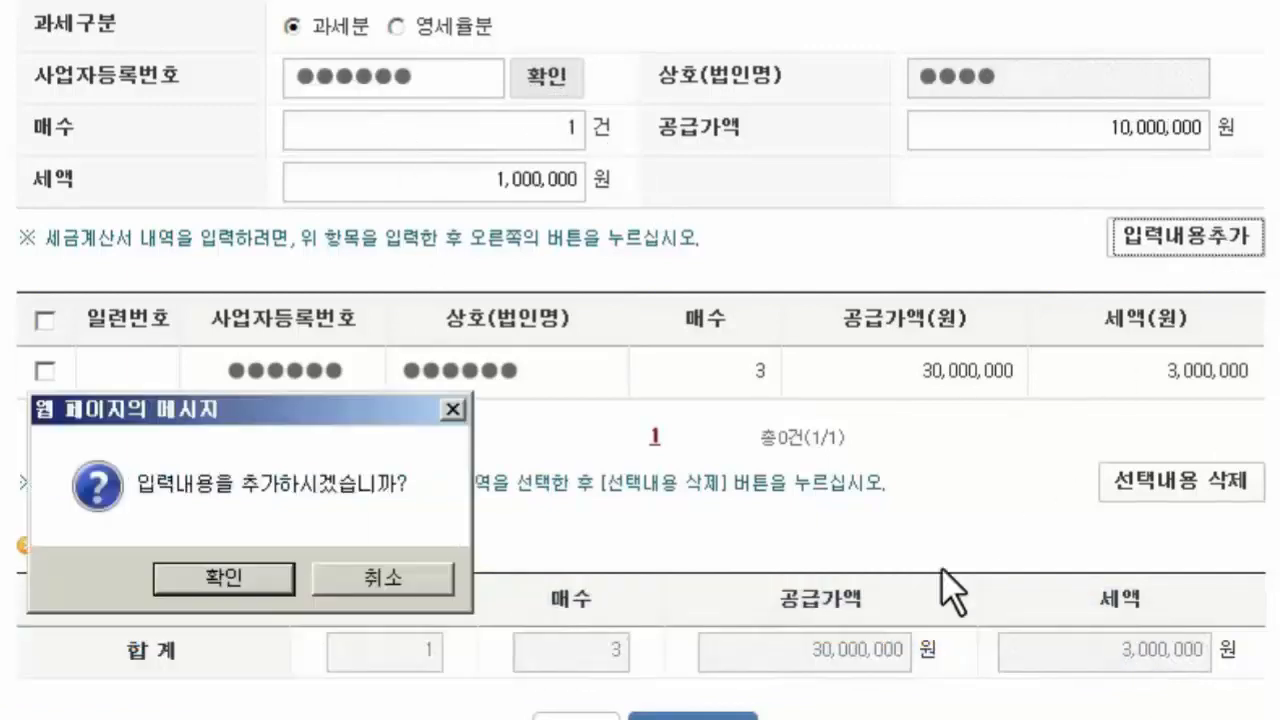
left_click(192, 585)
scroll(192, 585, "down", 1)
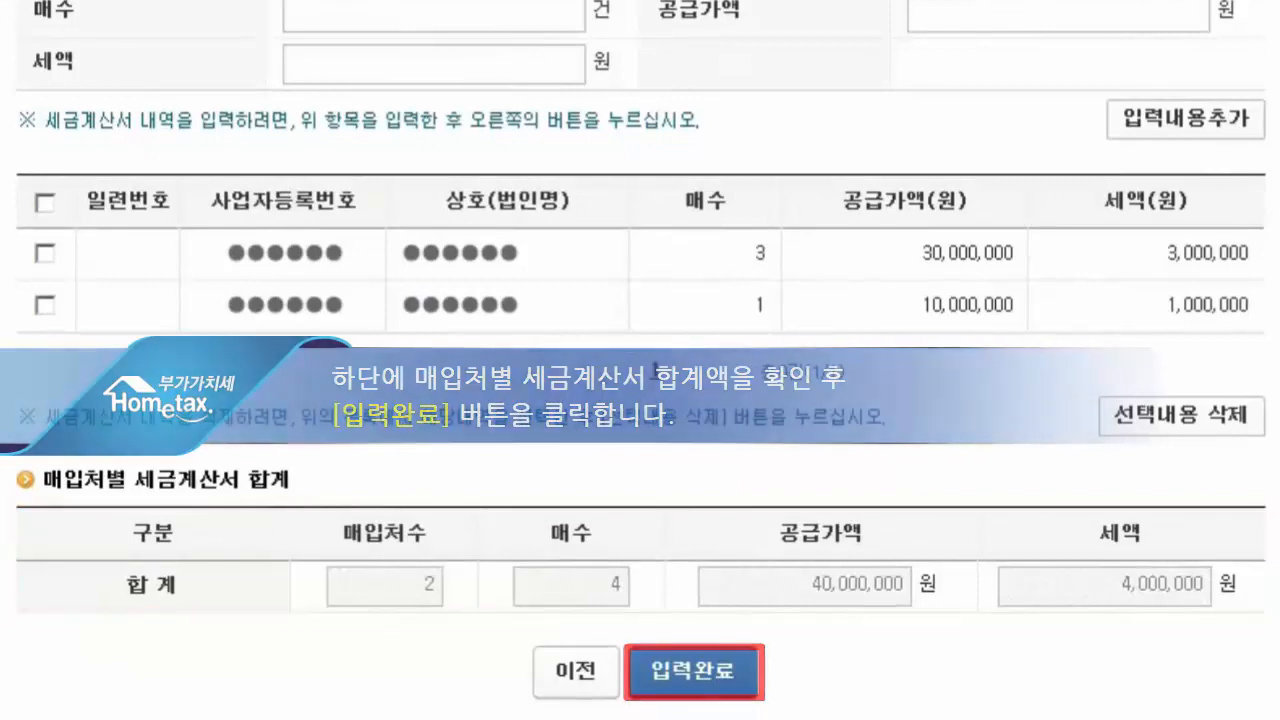
left_click(727, 684)
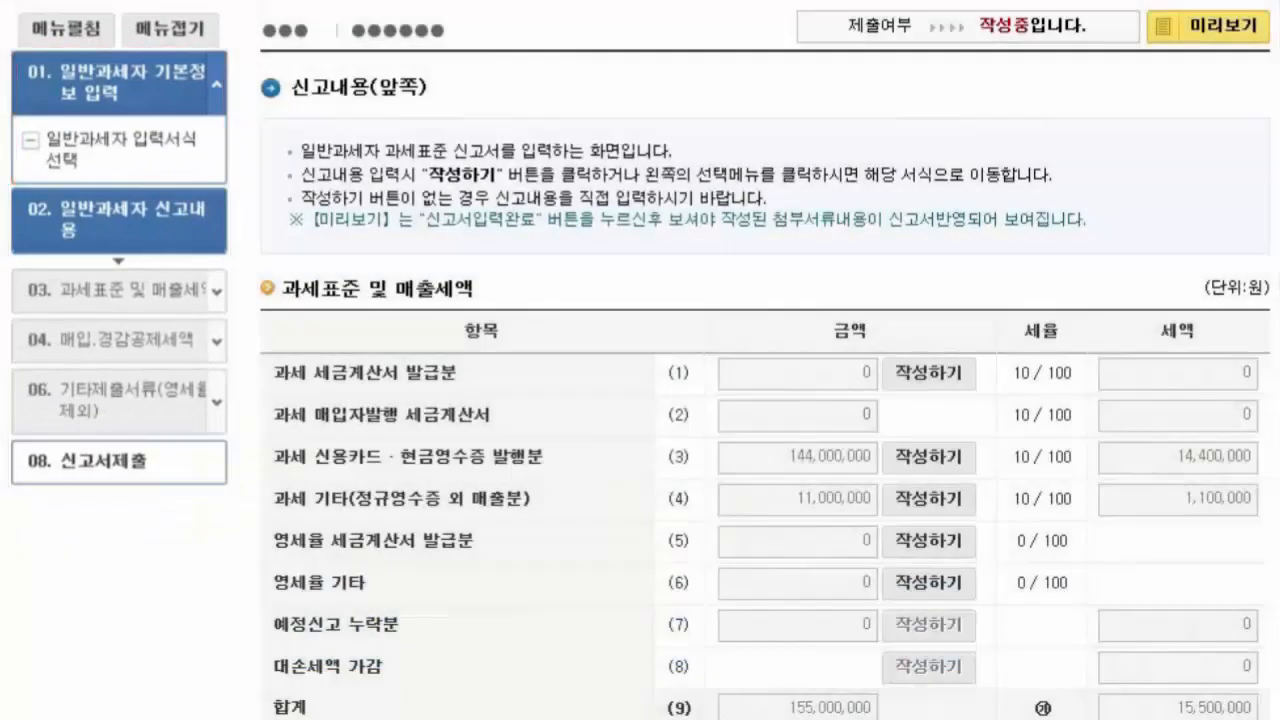
- Record 1 machinery acquisition of 10,000,000 won received by tax invoice in the fixed asset purchase form (11), and save it
left_click(120, 149)
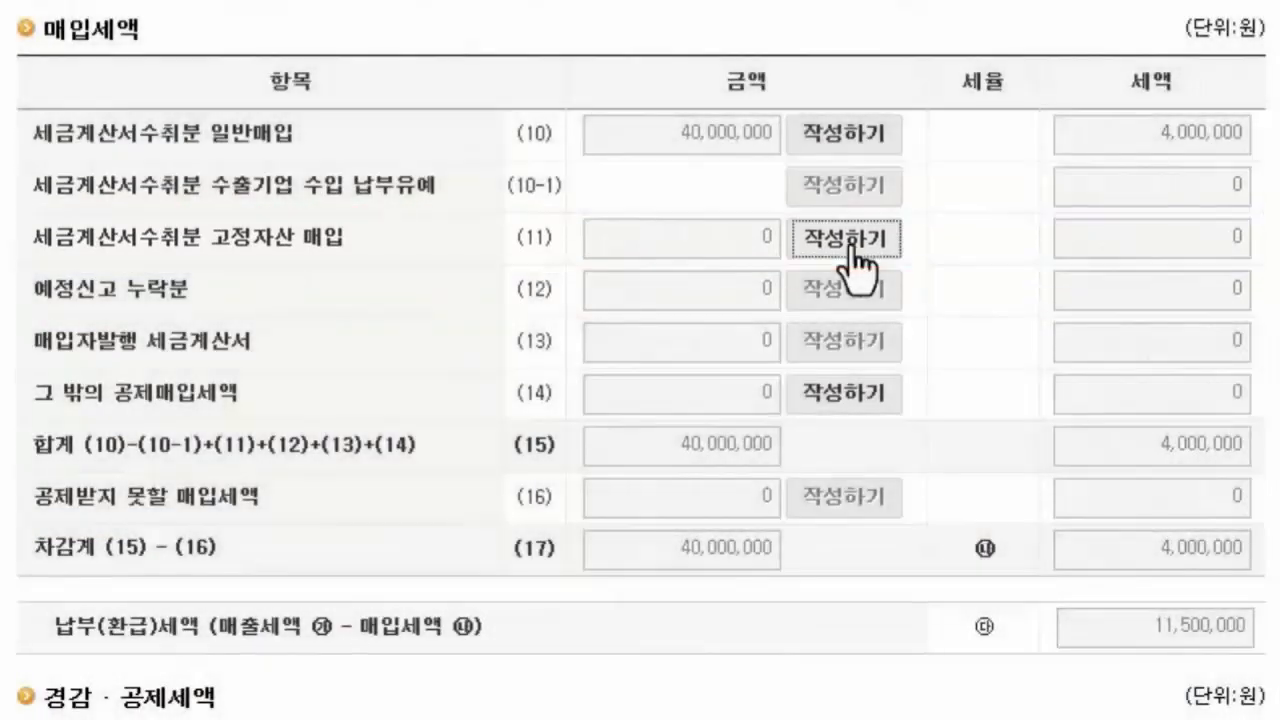
left_click(843, 238)
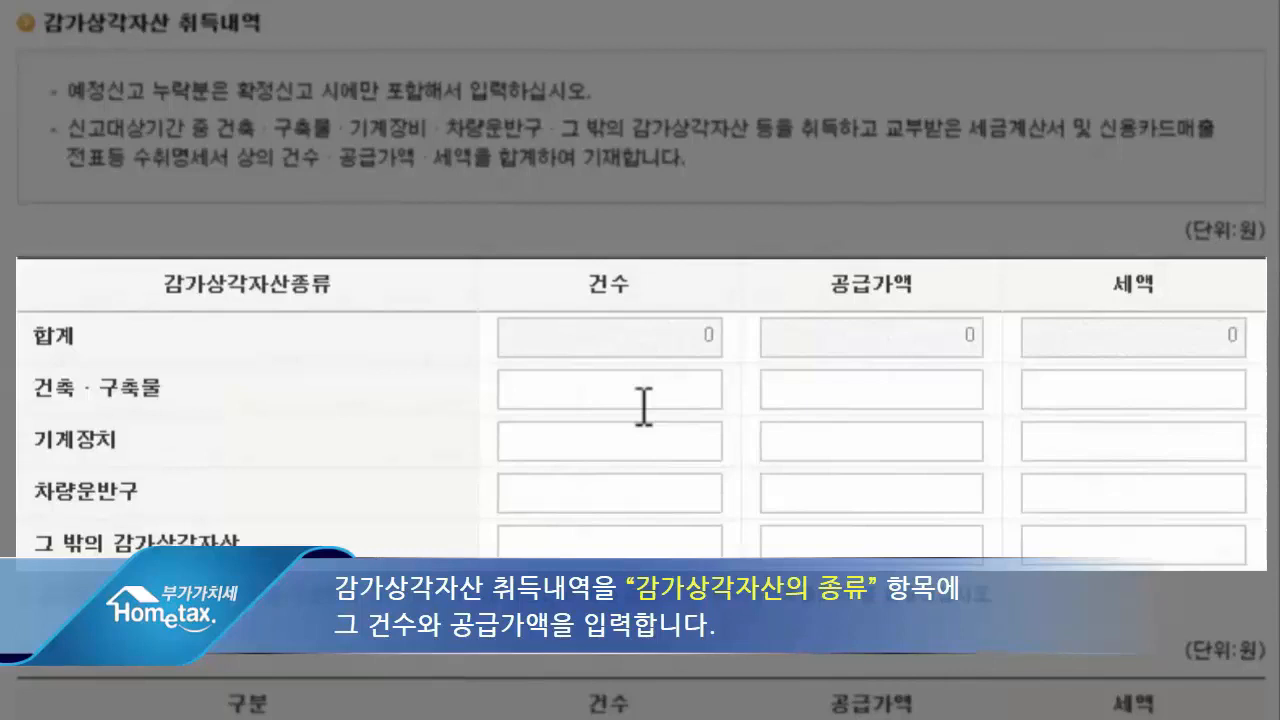
left_click(643, 440)
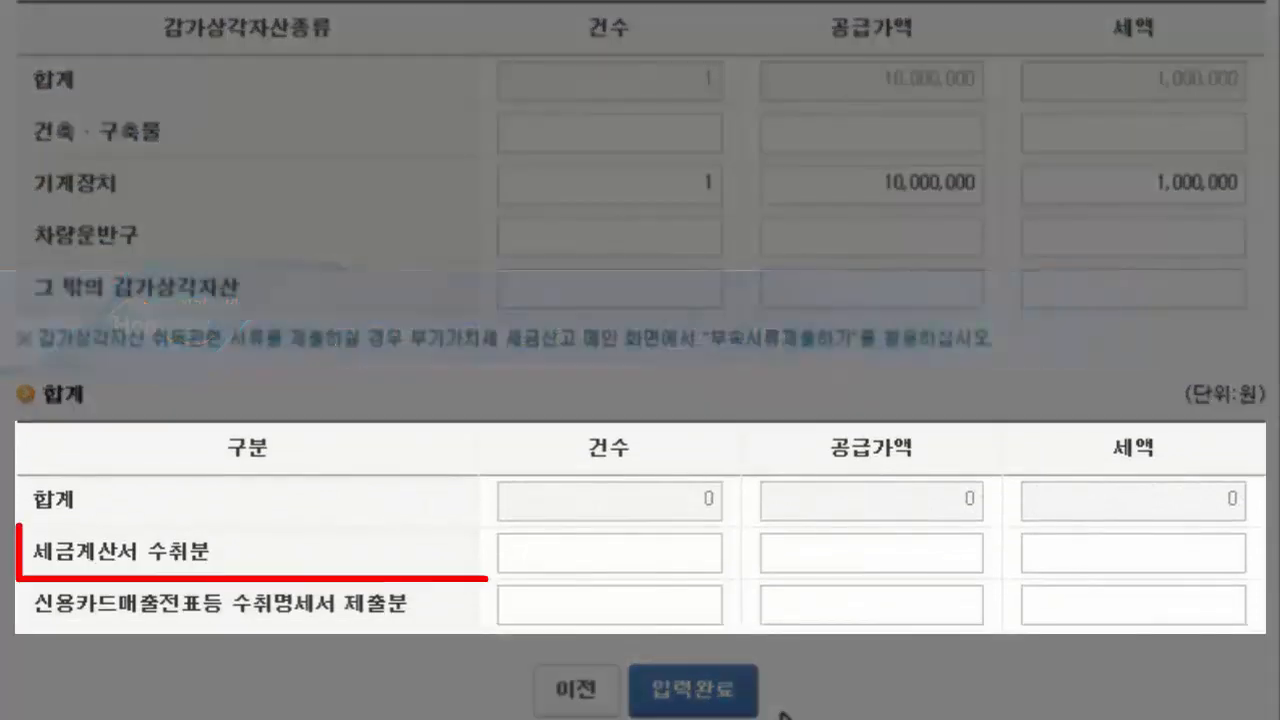
type("1")
key("Tab")
type("10000000")
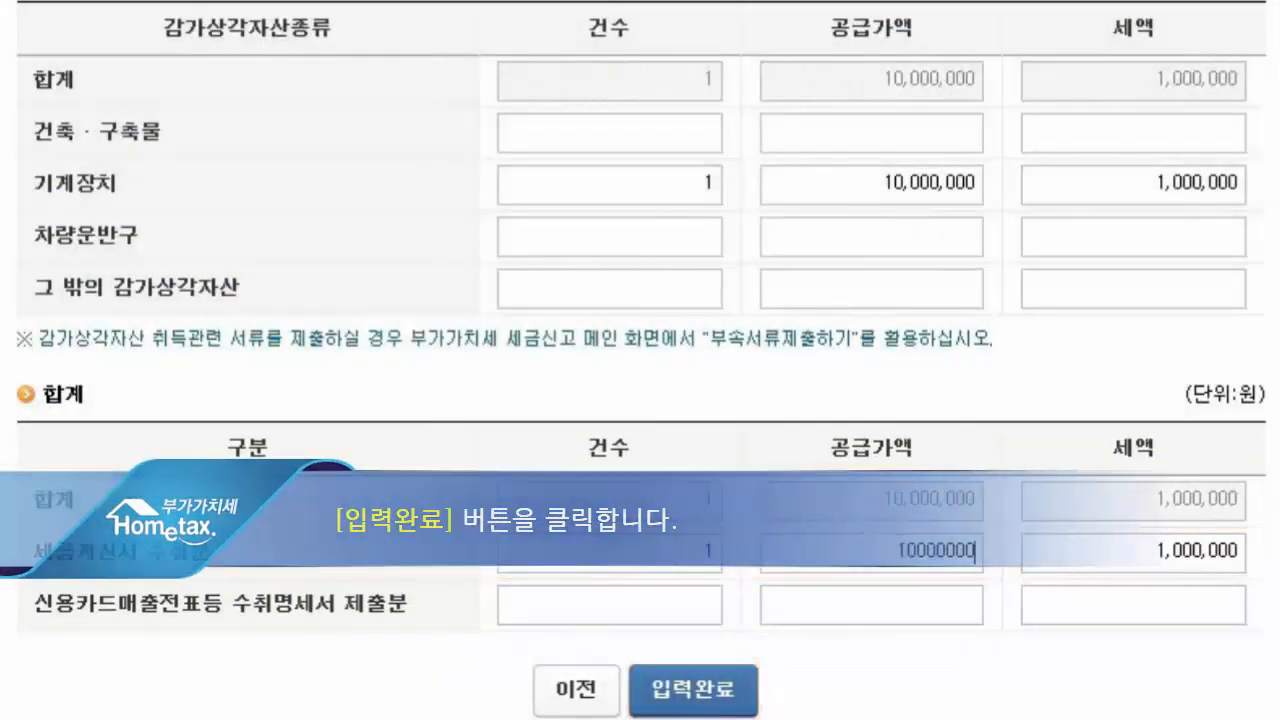
left_click(645, 690)
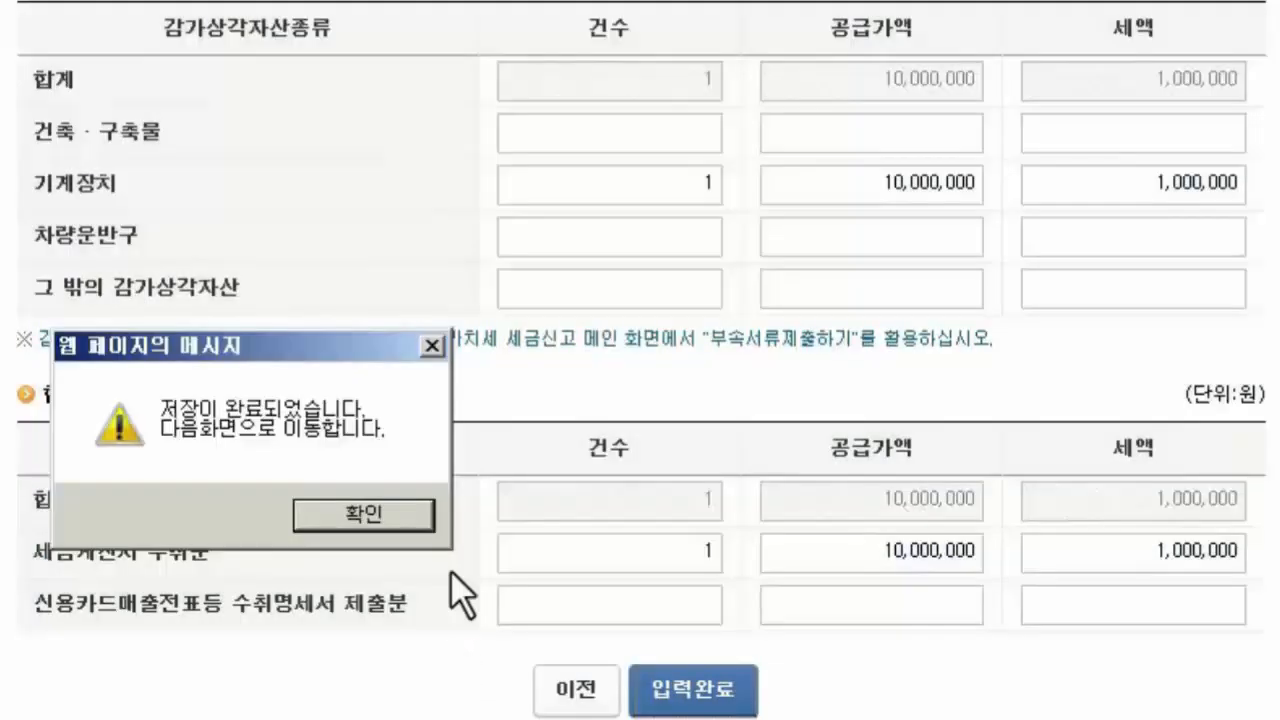
left_click(406, 506)
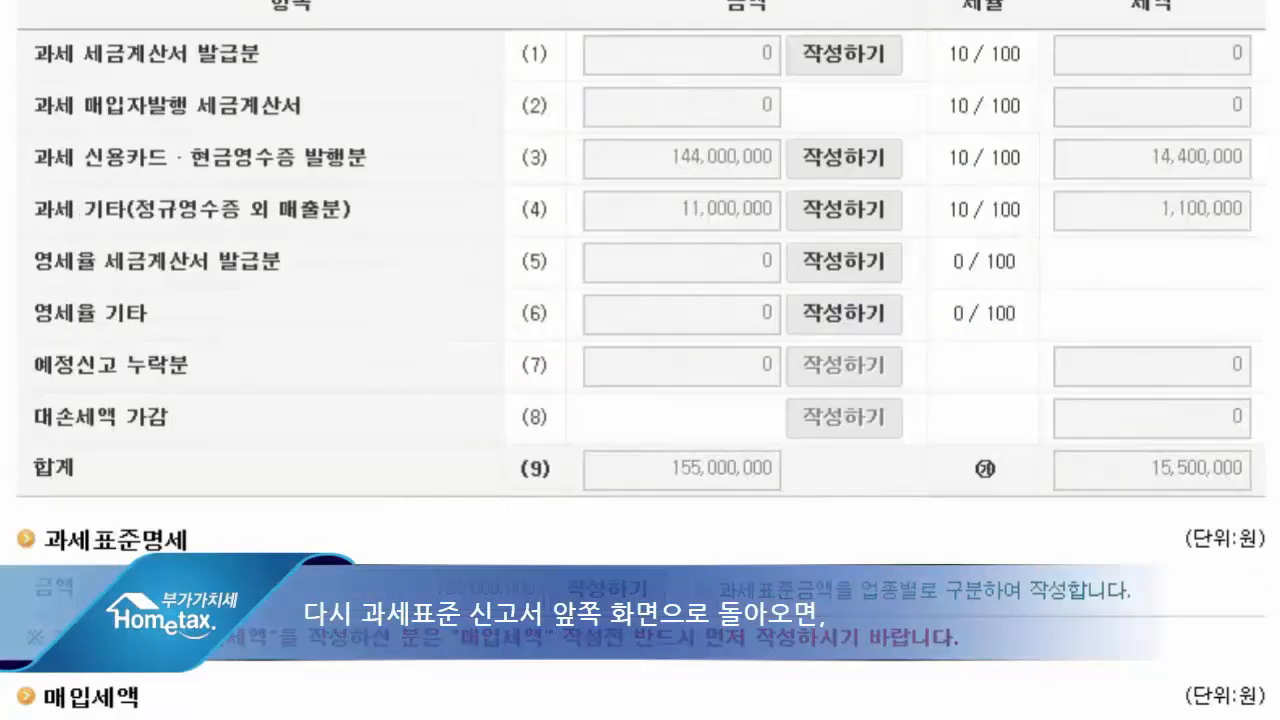
- Open the card receipt statement for general purchases under other deductible input tax (14), saving the current form
scroll(640, 360, "down", 8)
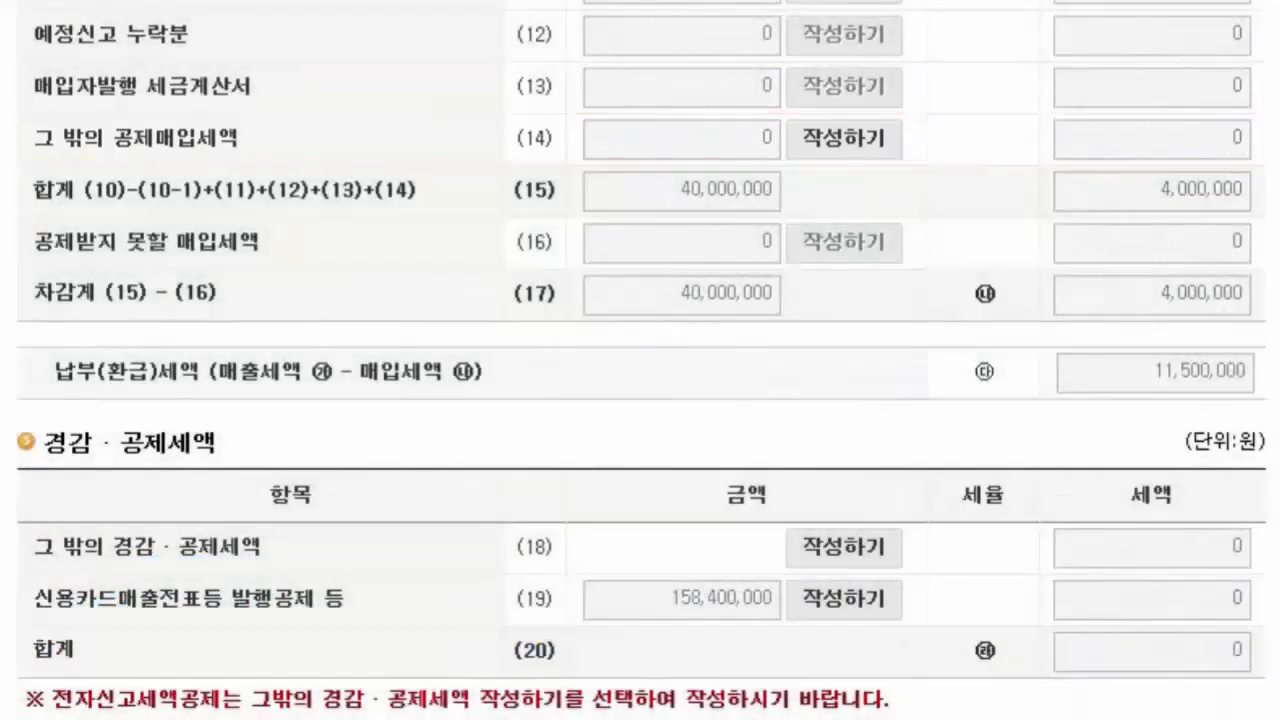
left_click(862, 140)
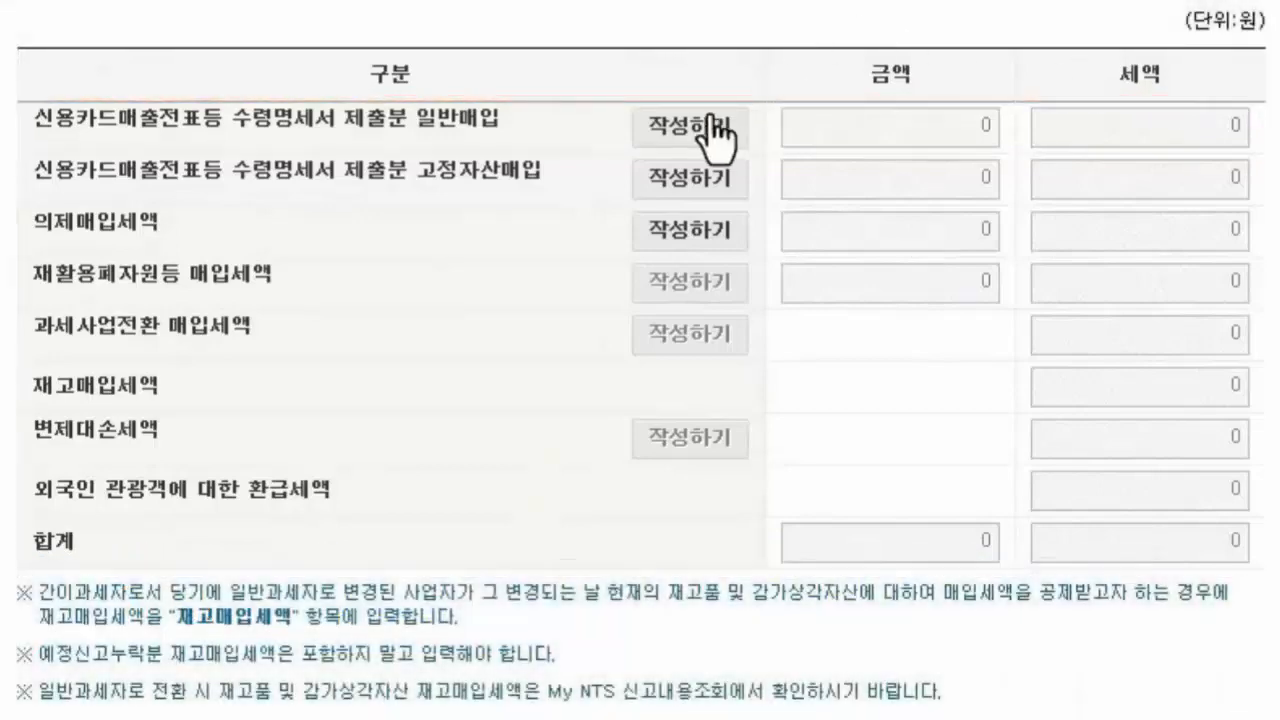
left_click(720, 125)
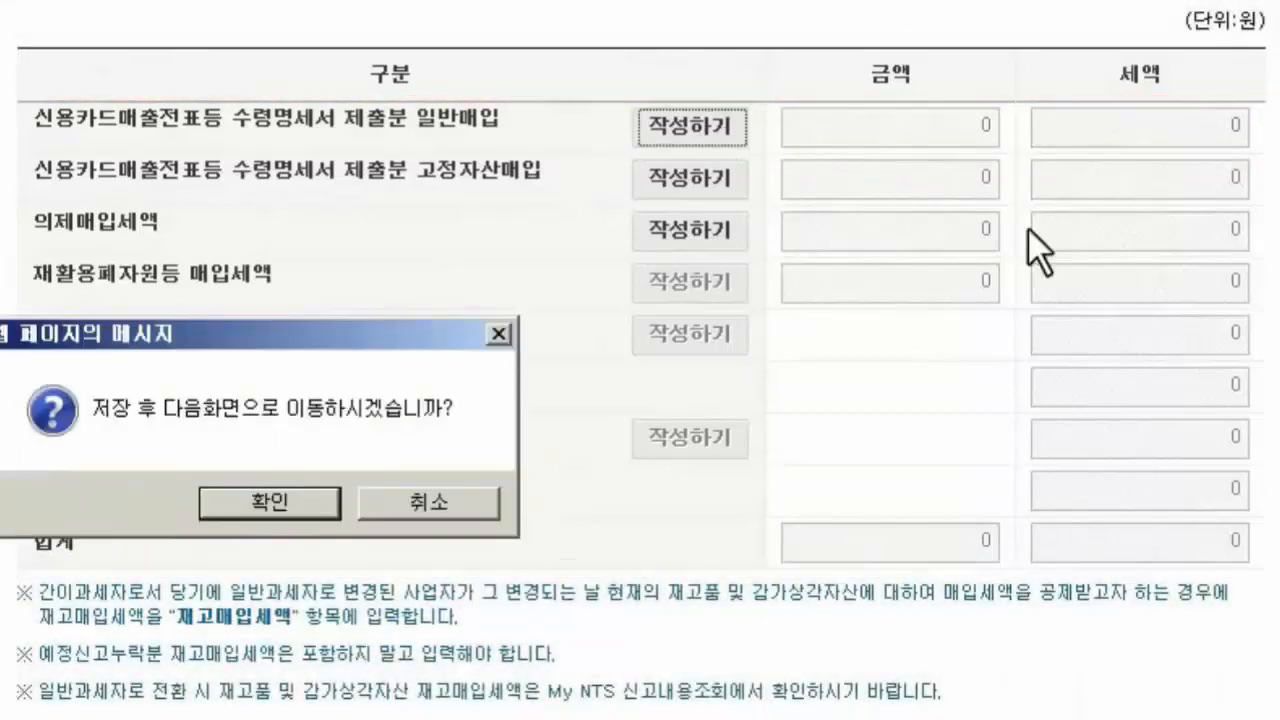
left_click(308, 500)
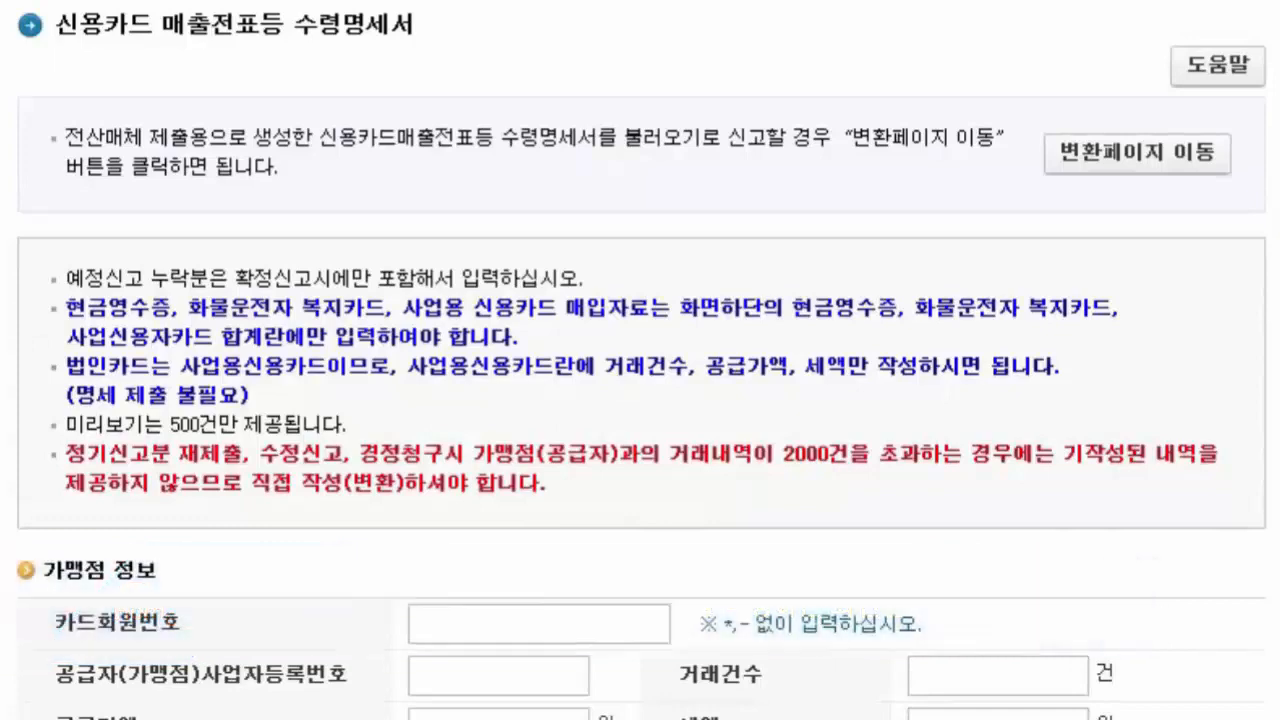
scroll(640, 360, "down", 5)
scroll(640, 360, "down", 1)
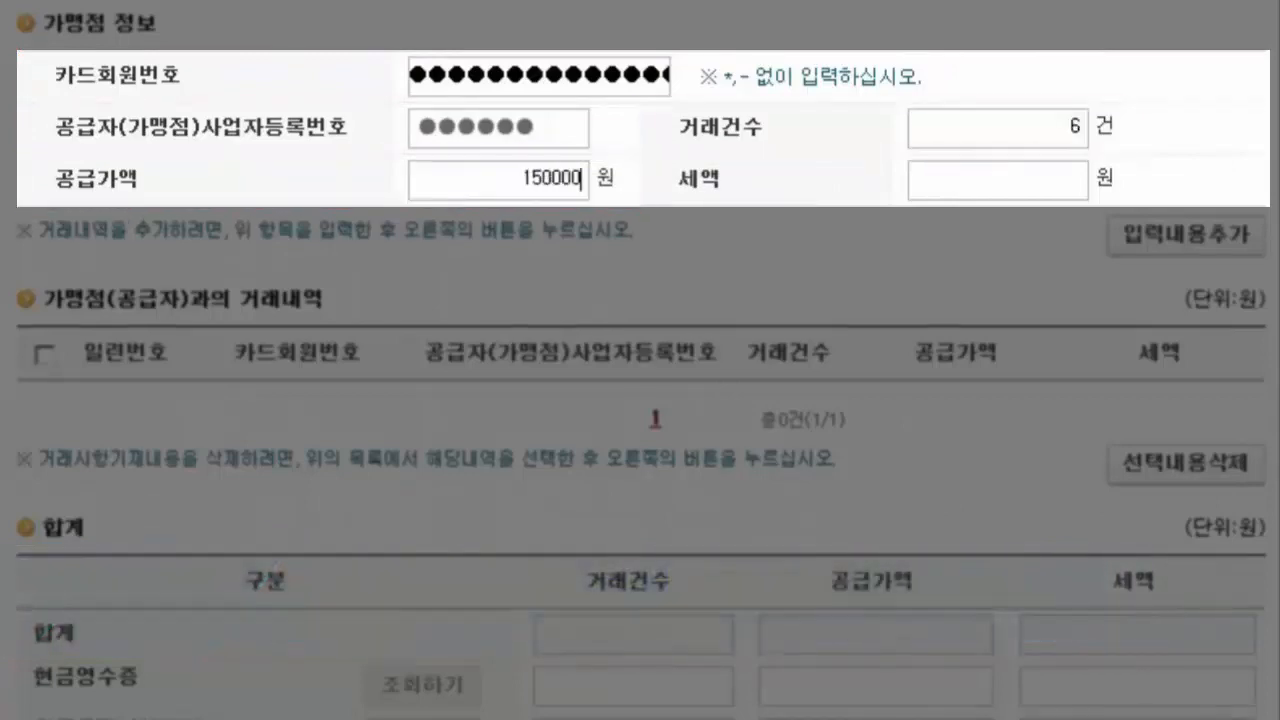
- Add the card merchant's entry with 6 transactions, a supply value of 1,500,000 won and tax of 150,000 won to the transaction list
type("00000")
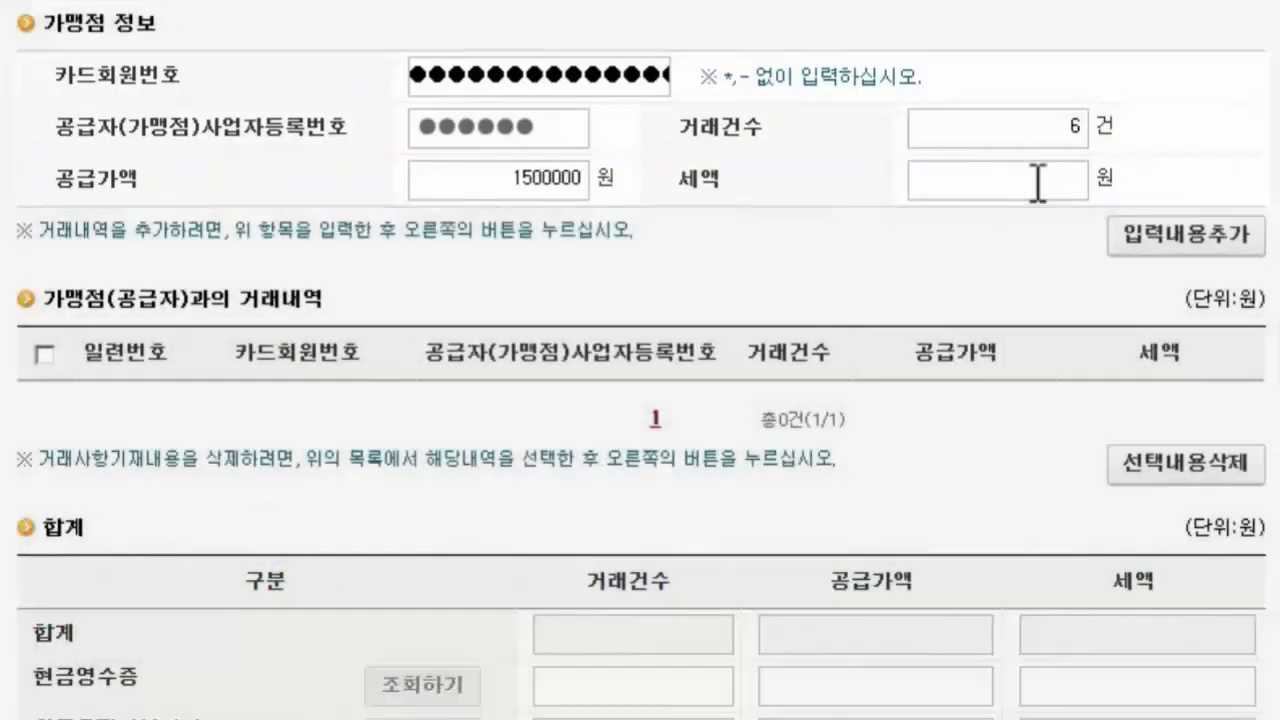
left_click(1038, 183)
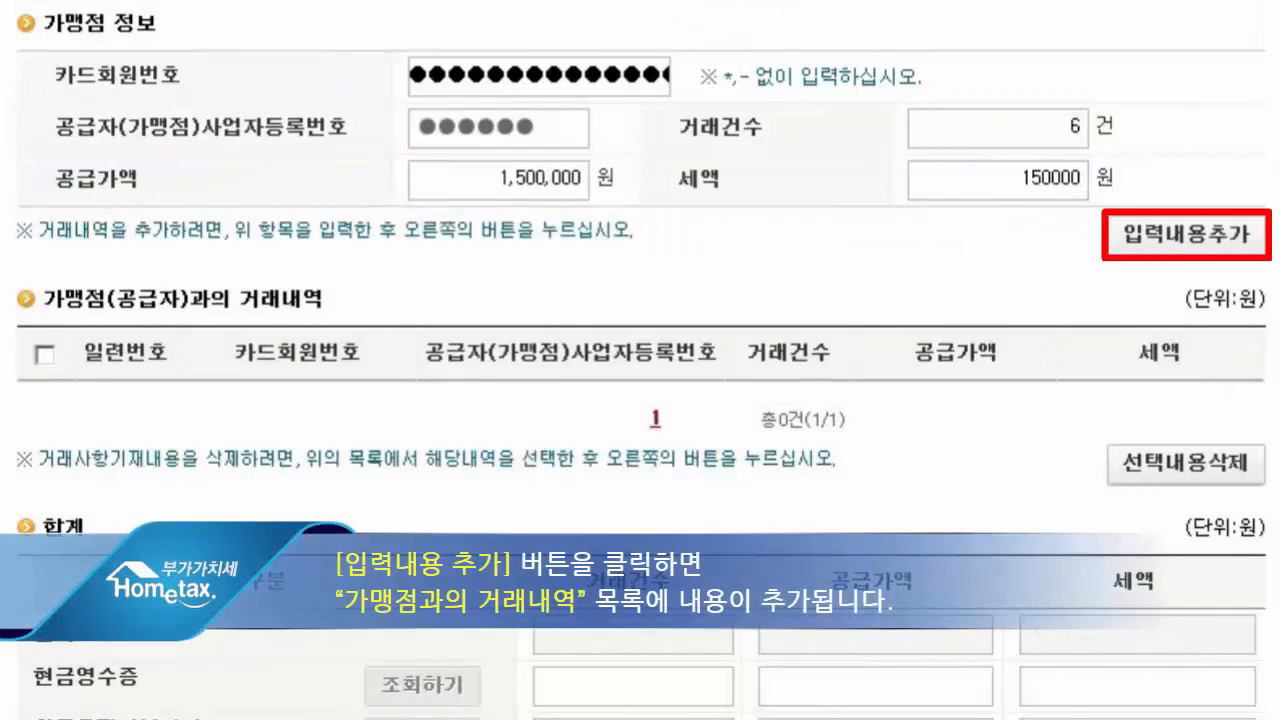
left_click(1140, 238)
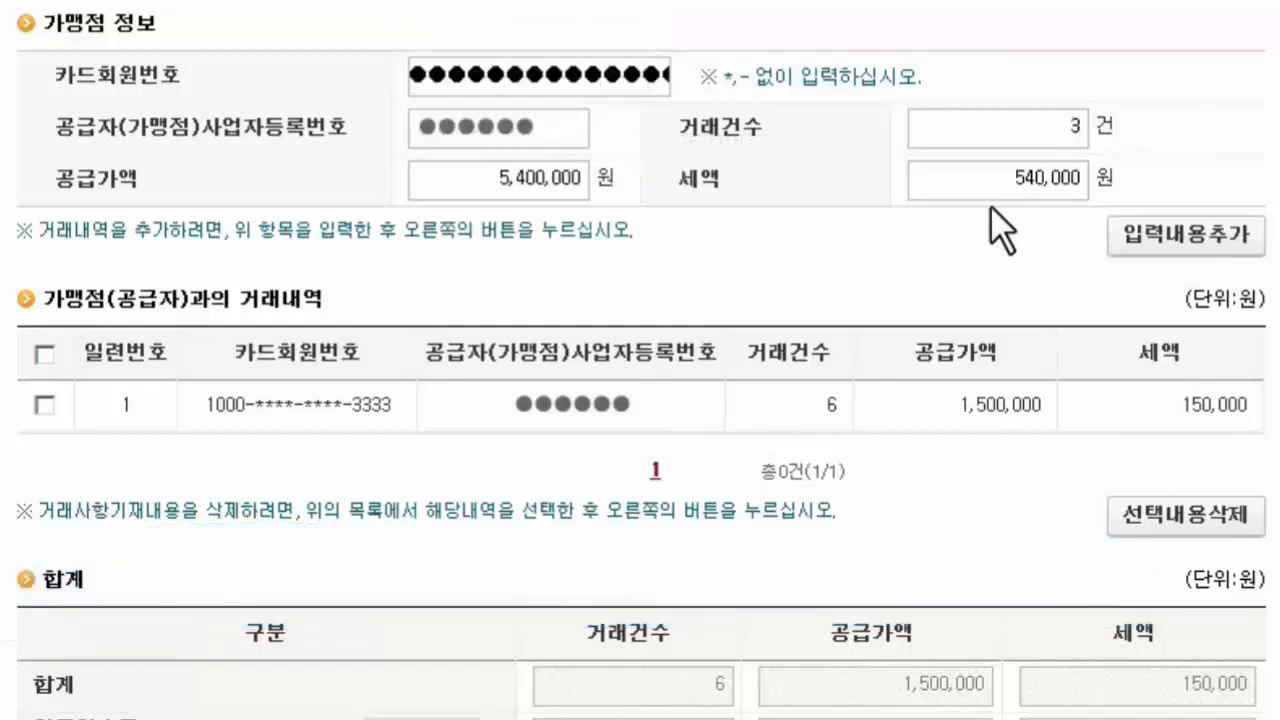
- Add a second card merchant entry with 3 transactions, 5,400,000 won supply value and 0 won tax, and complete the card receipt statement
left_click(1030, 180)
double_click(1030, 180)
type("0")
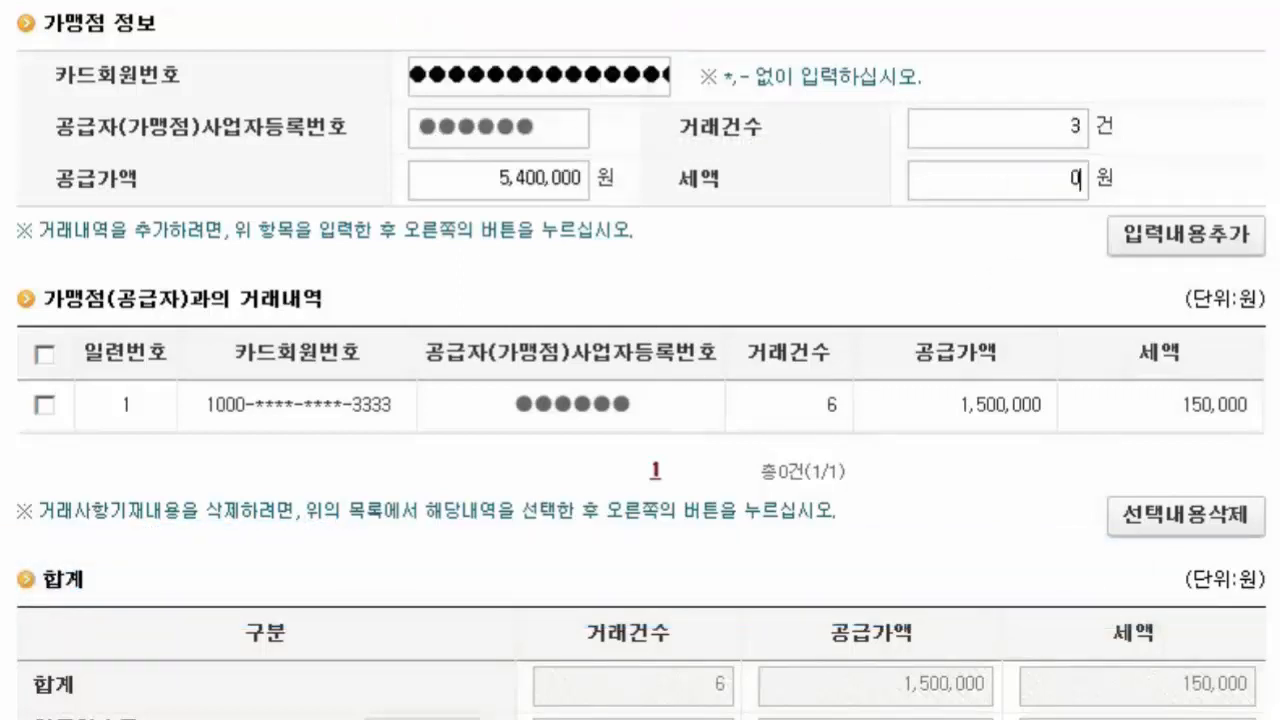
left_click(1141, 245)
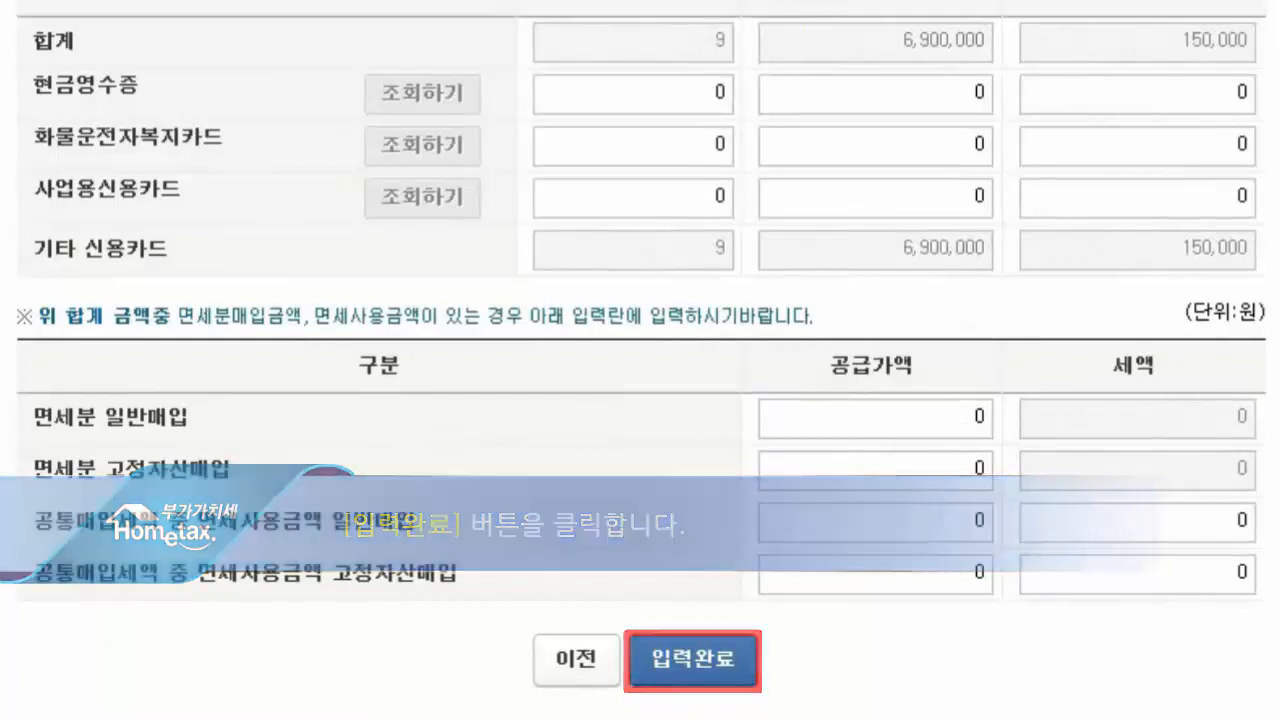
left_click(685, 662)
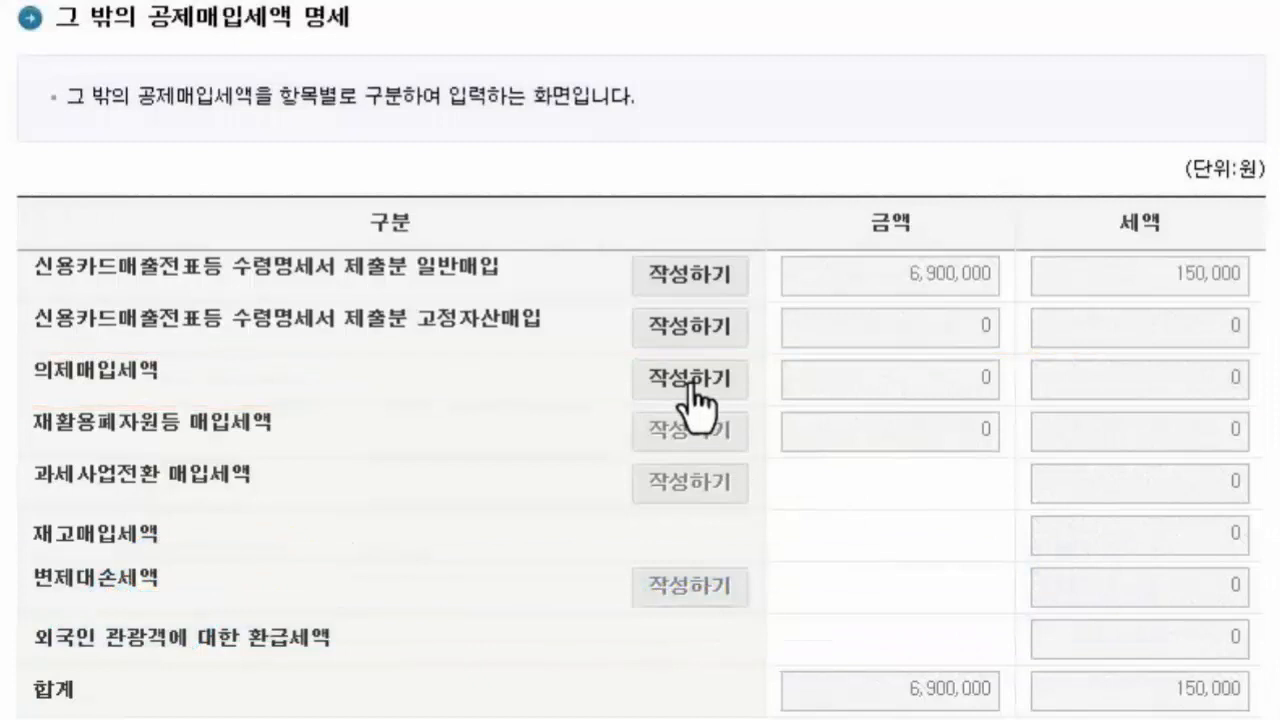
- Open the deemed input tax (의제매입세액) deduction form from other deductible input tax, saving the current form
left_click(700, 400)
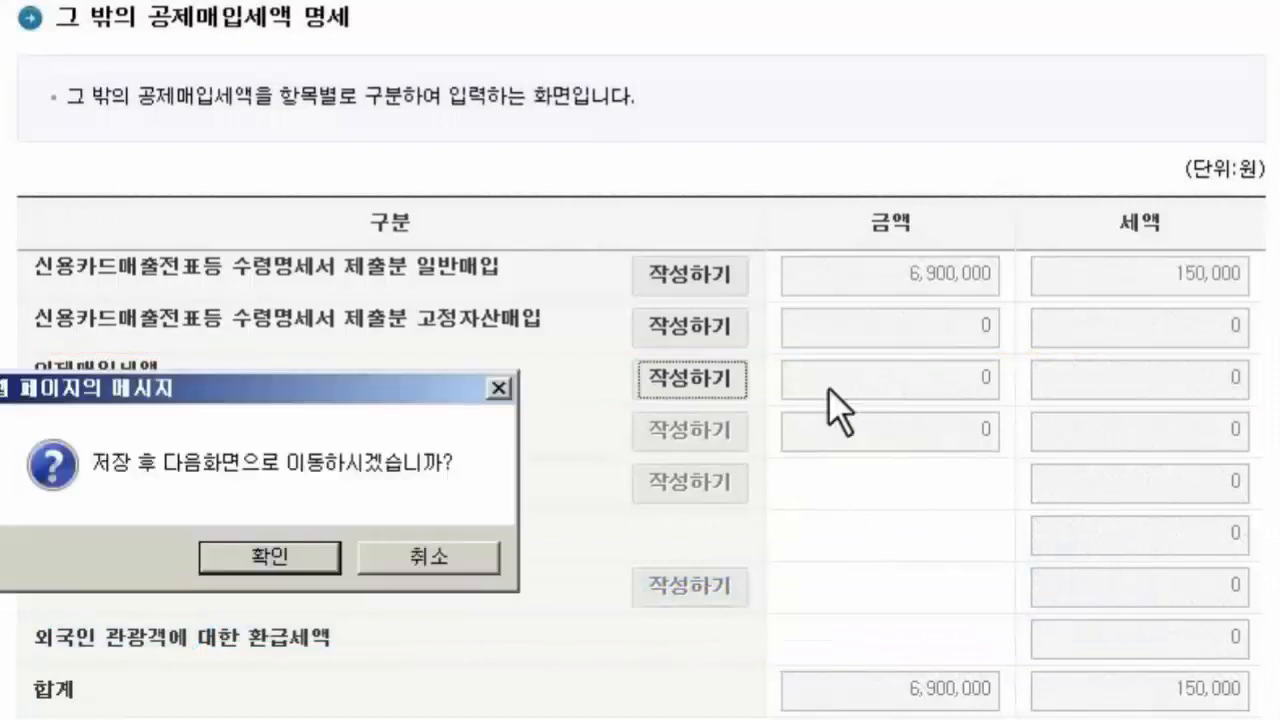
left_click(285, 561)
left_click(380, 558)
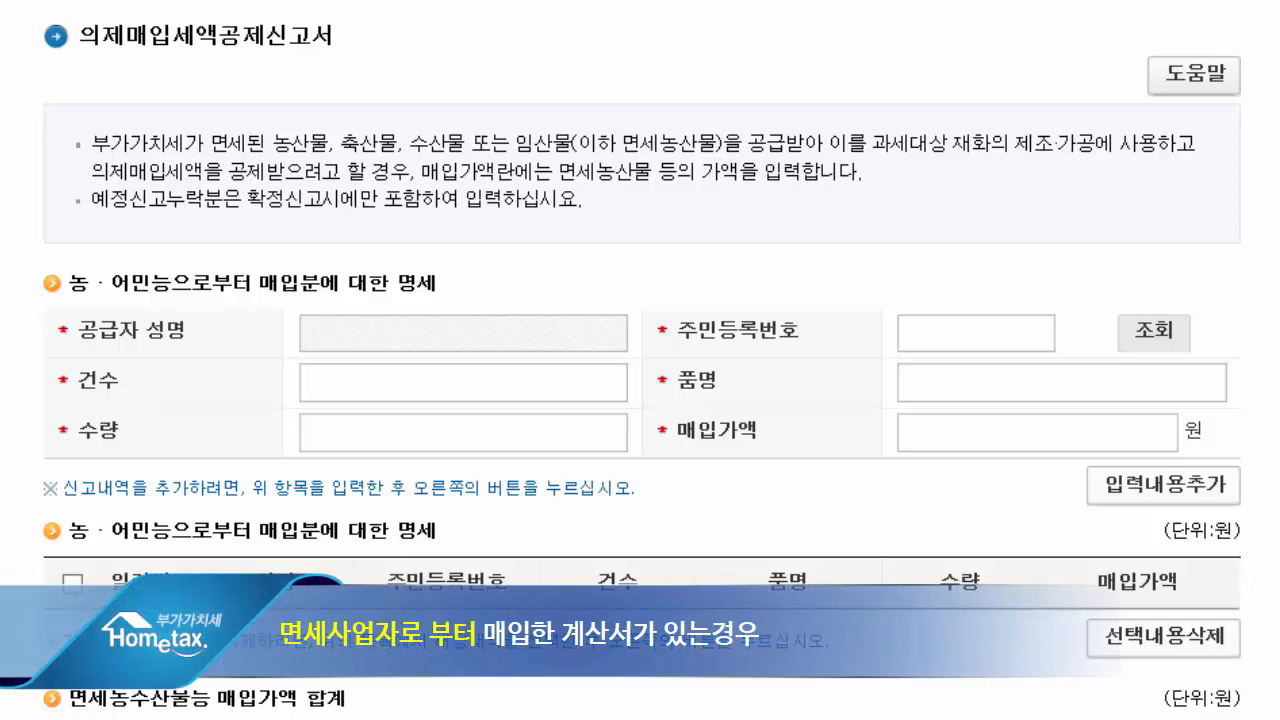
- Record invoice purchases from businesses as 1 supplier, 3 invoices and 27,000,000 won, with the 8/108 deduction rate
scroll(640, 360, "down", 5)
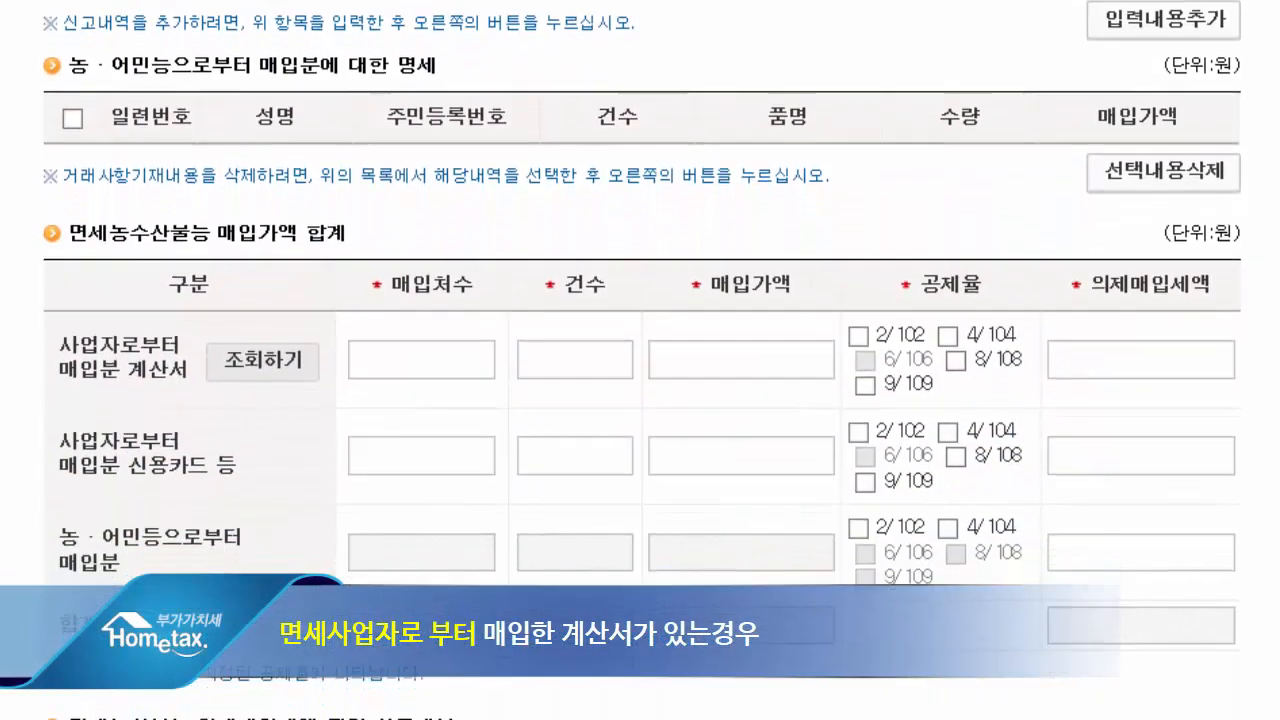
scroll(640, 360, "down", 2)
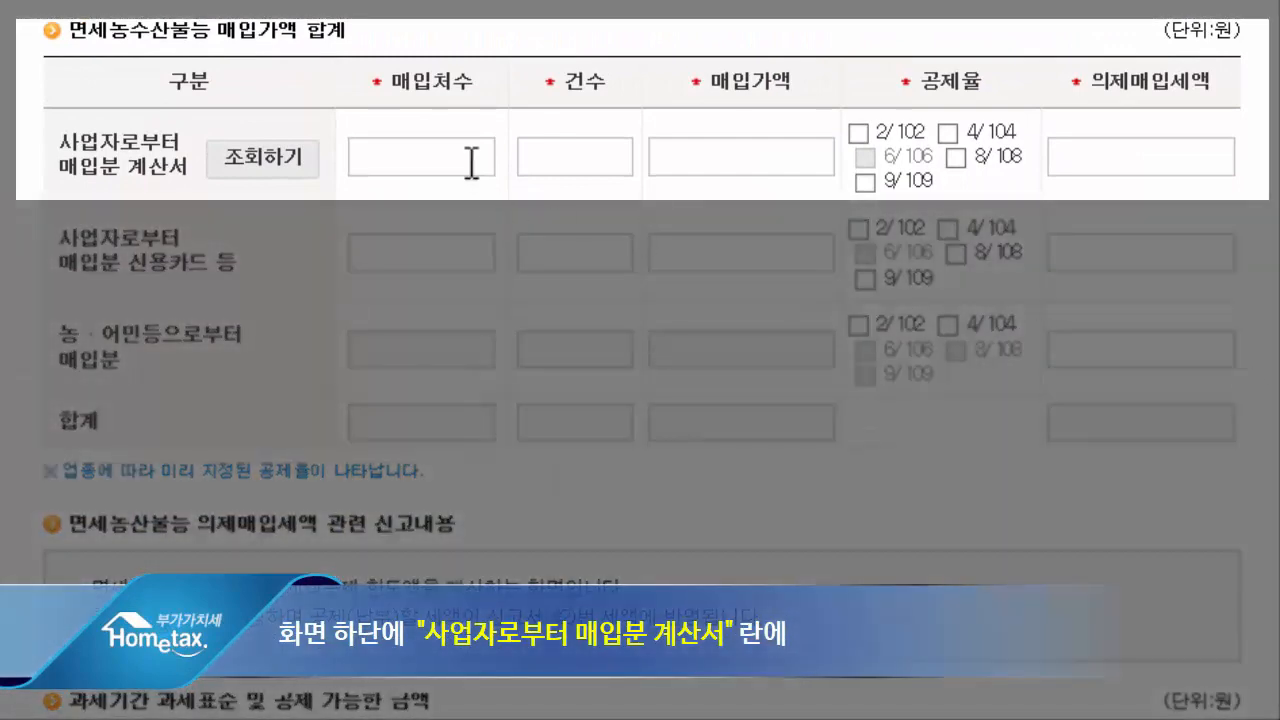
left_click(471, 162)
type("1")
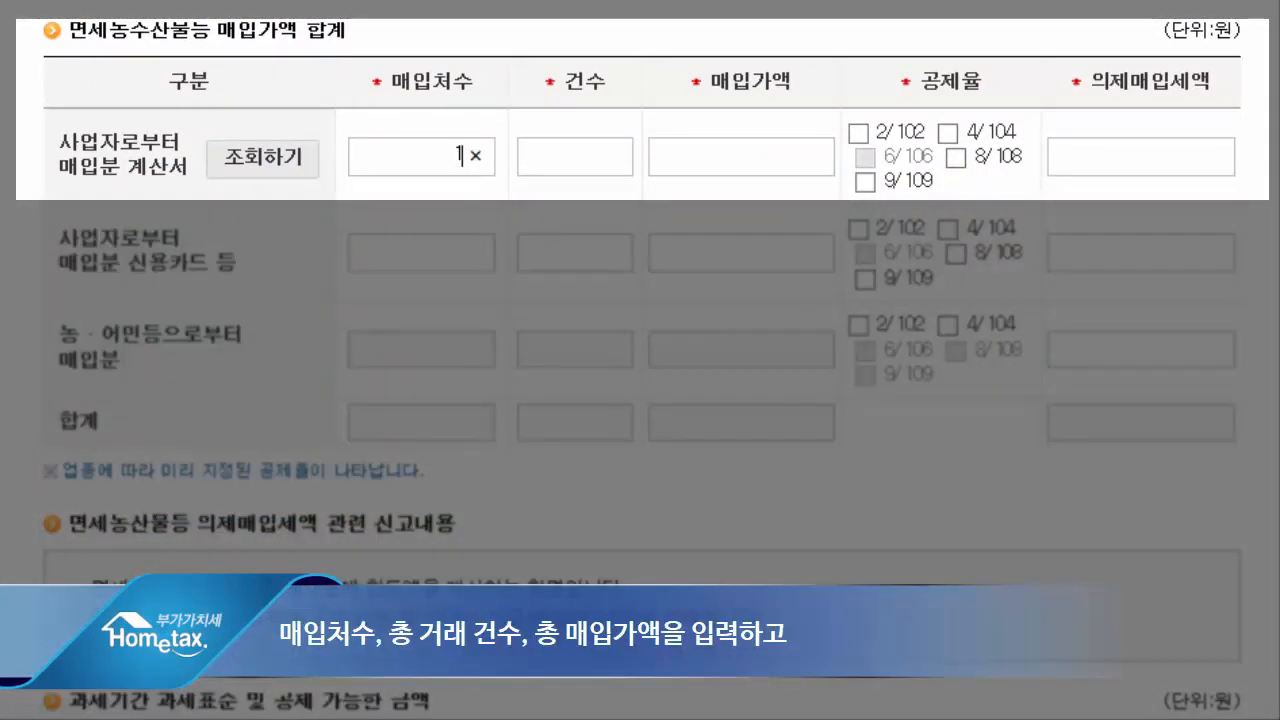
left_click(571, 157)
type("3")
key("Tab")
type("2700")
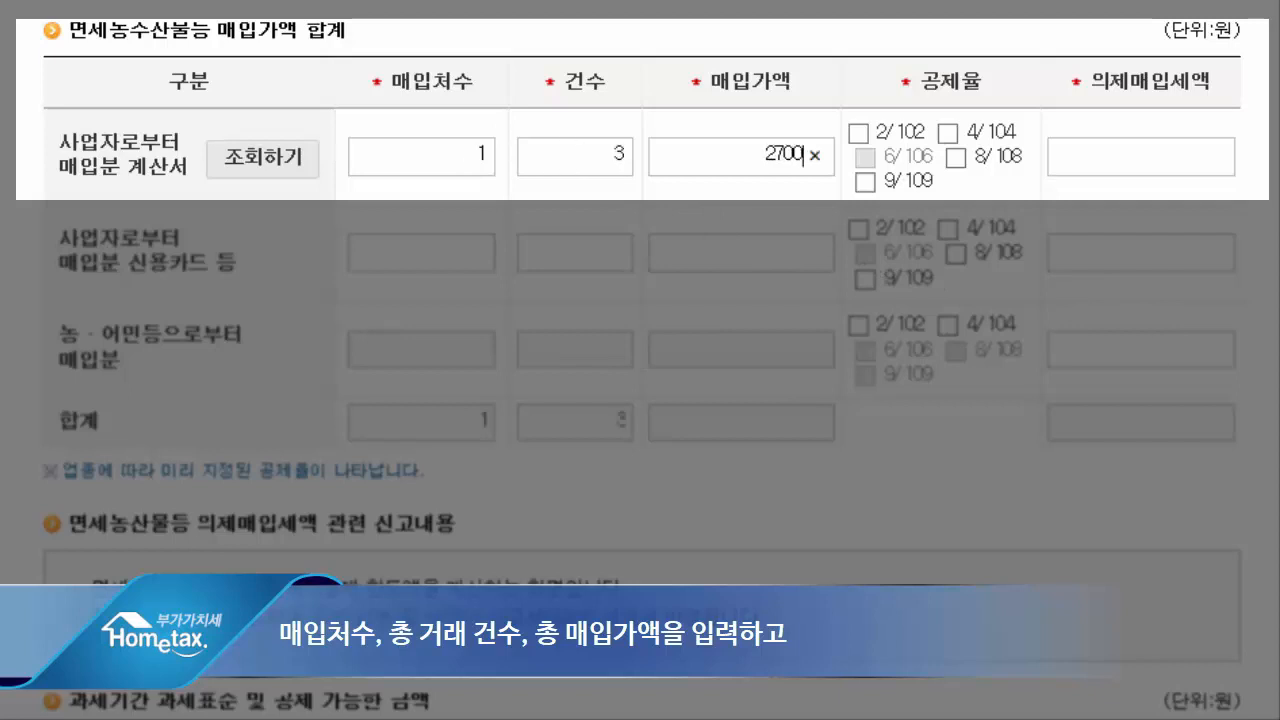
type("0000")
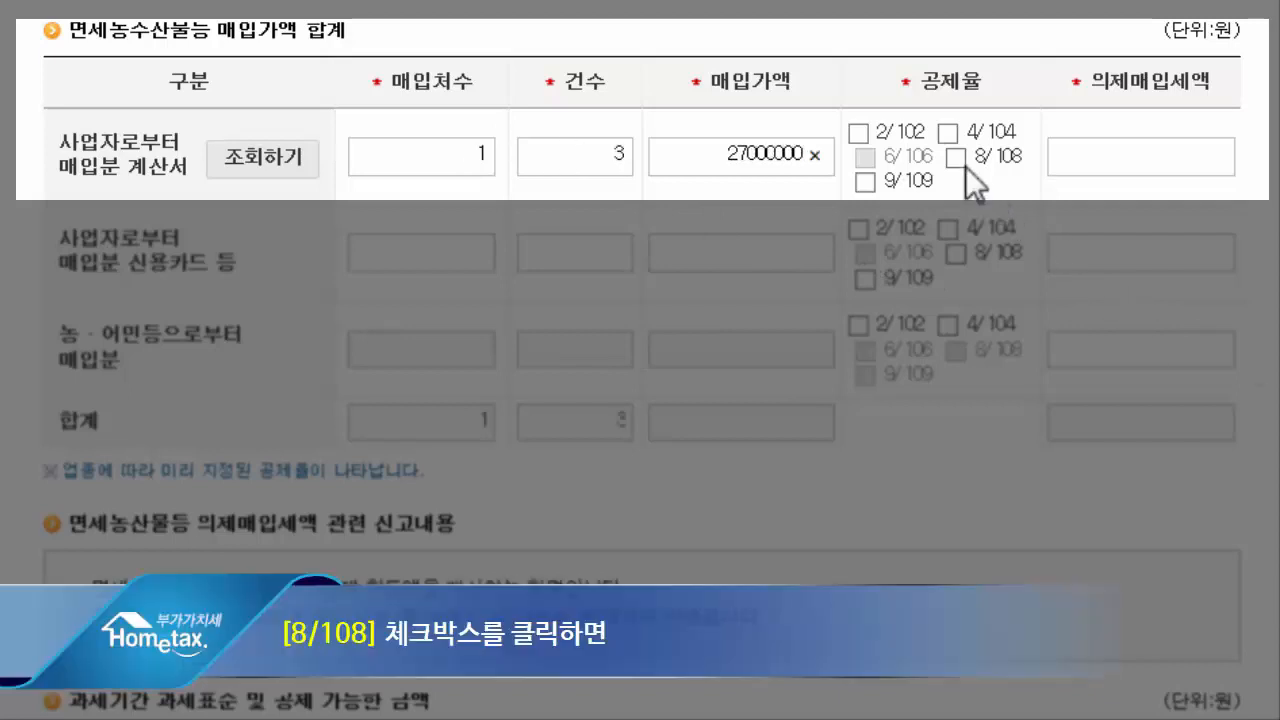
left_click(962, 163)
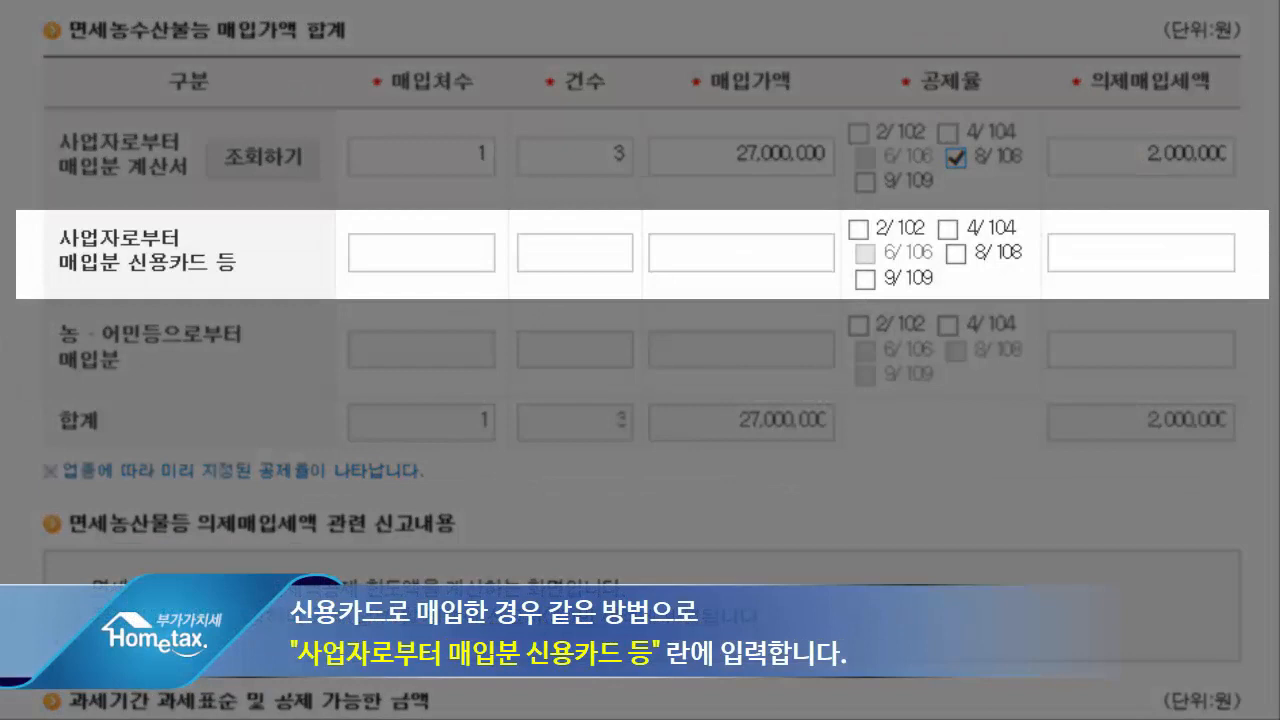
- Record credit card purchases from businesses as 1 supplier, 3 transactions and 5,400,000 won, with the 8/108 deduction rate
type("1")
key("Tab")
type("3")
key("Tab")
type("5400000")
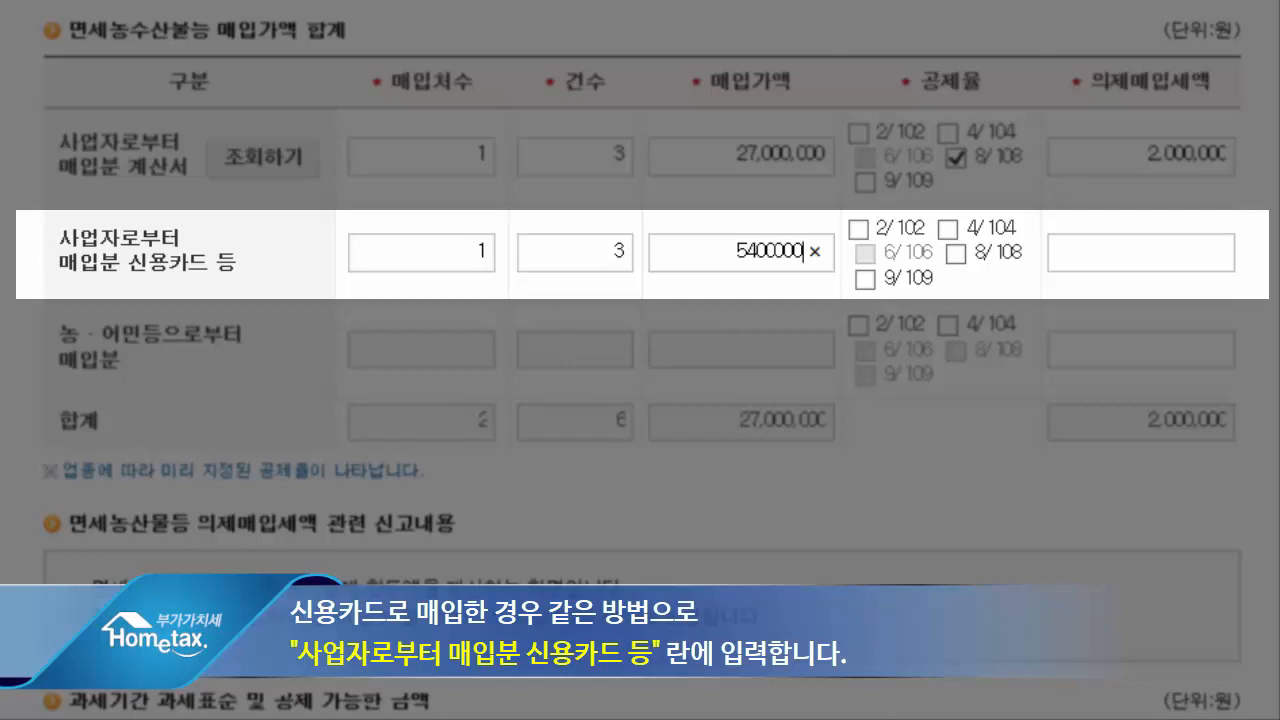
left_click(955, 255)
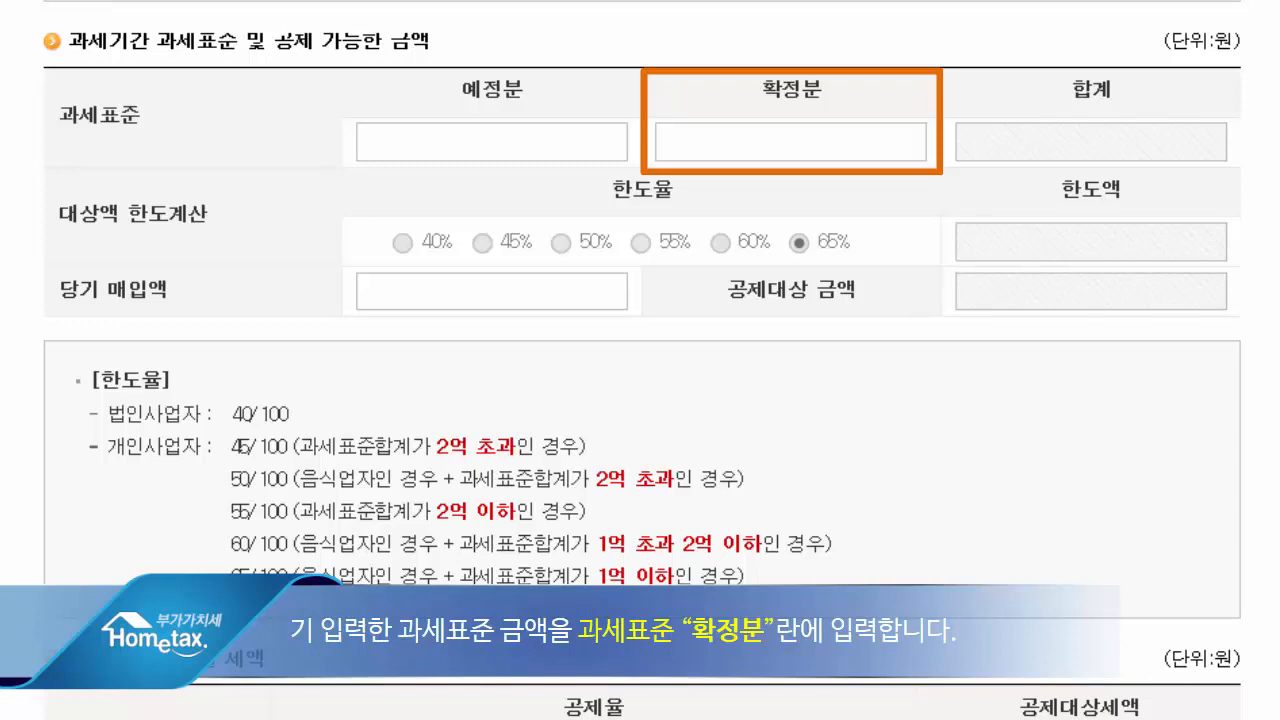
- Set the final-return tax base (확정분) to 154,000,000 won and the current-period purchase amount to 32,400,000 won
type("154000000")
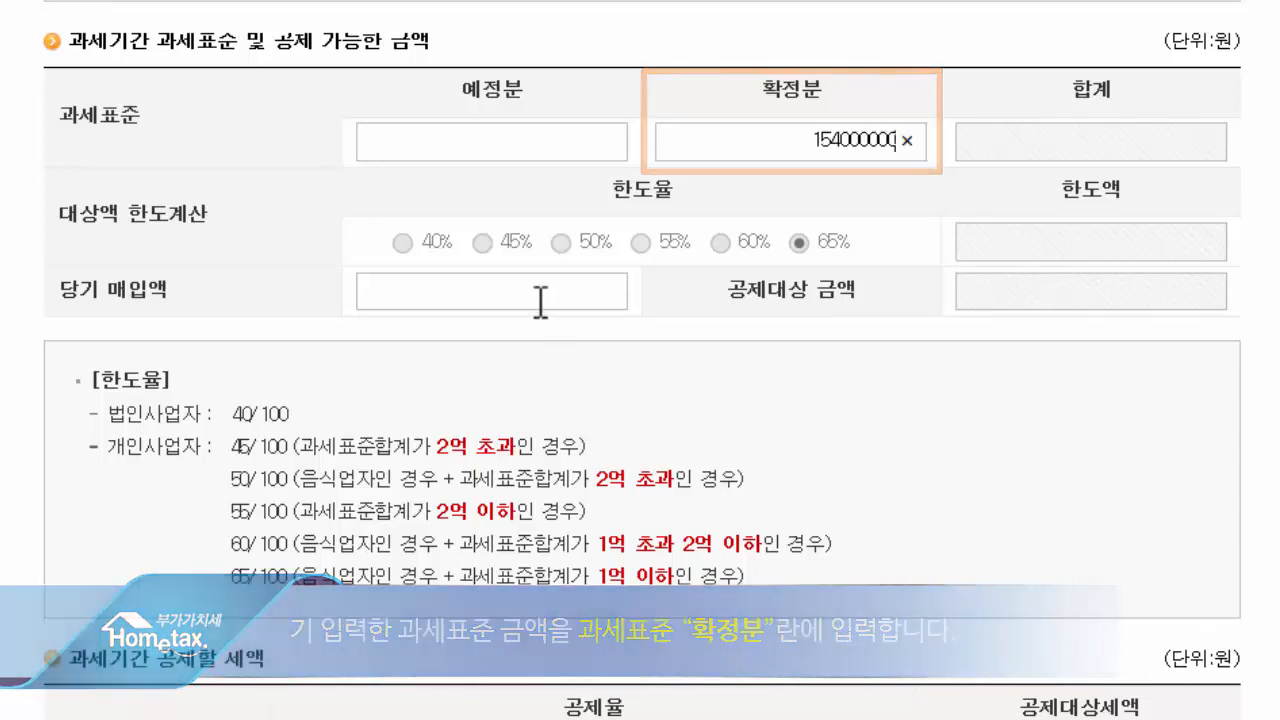
left_click(540, 300)
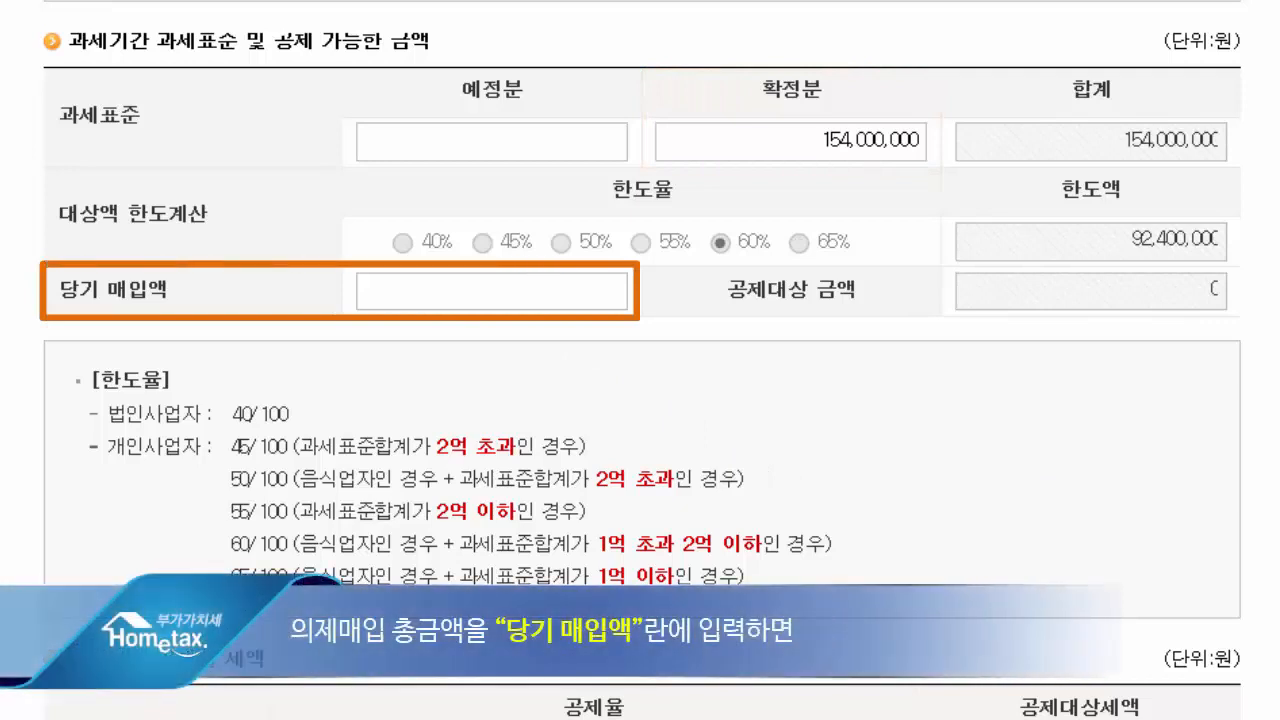
type("32,400,000")
left_click(1270, 462)
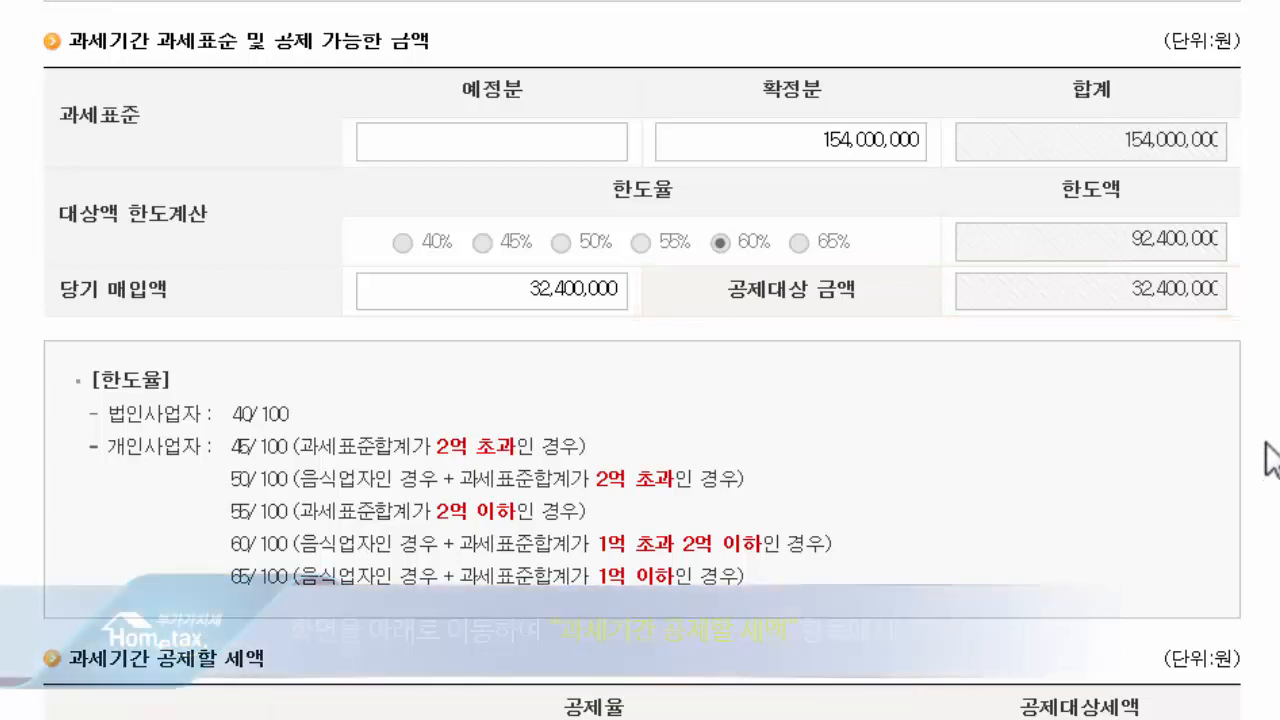
- Apply the 8/108 rate to the tax period's deductible tax, and complete and save the deemed input tax form
scroll(1270, 462, "down", 5)
scroll(1270, 462, "down", 1)
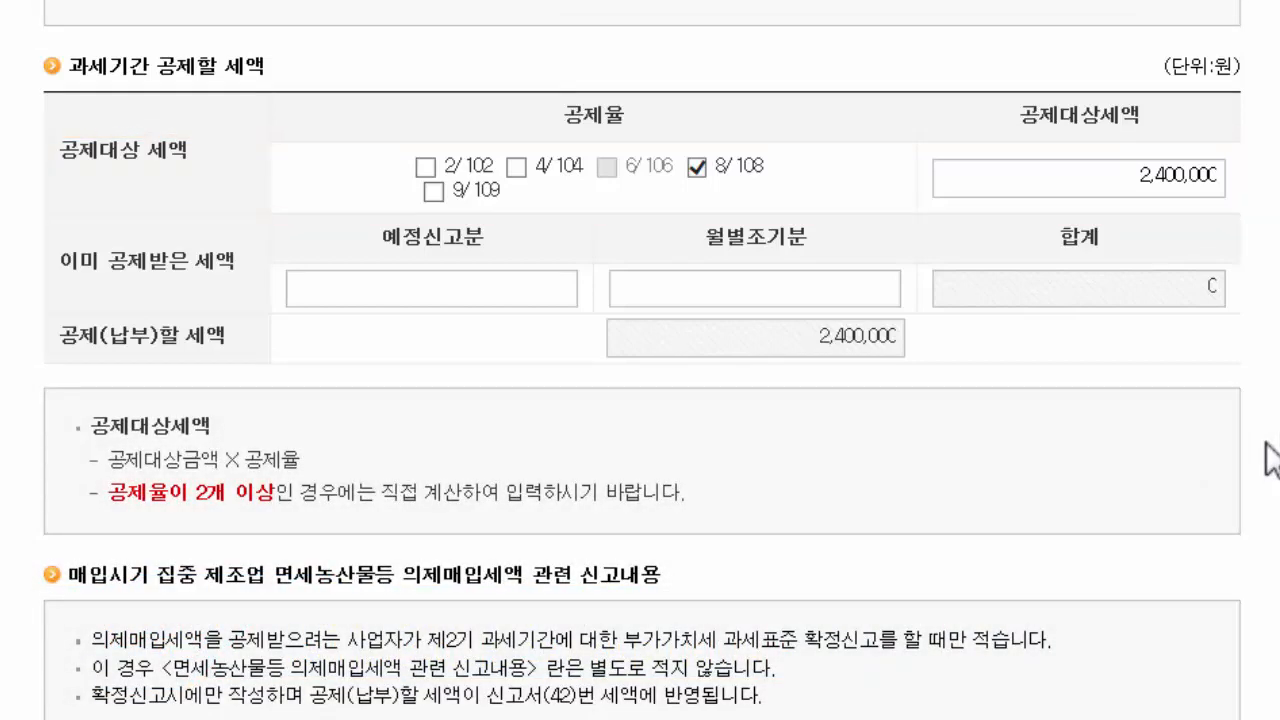
scroll(1266, 445, "down", 10)
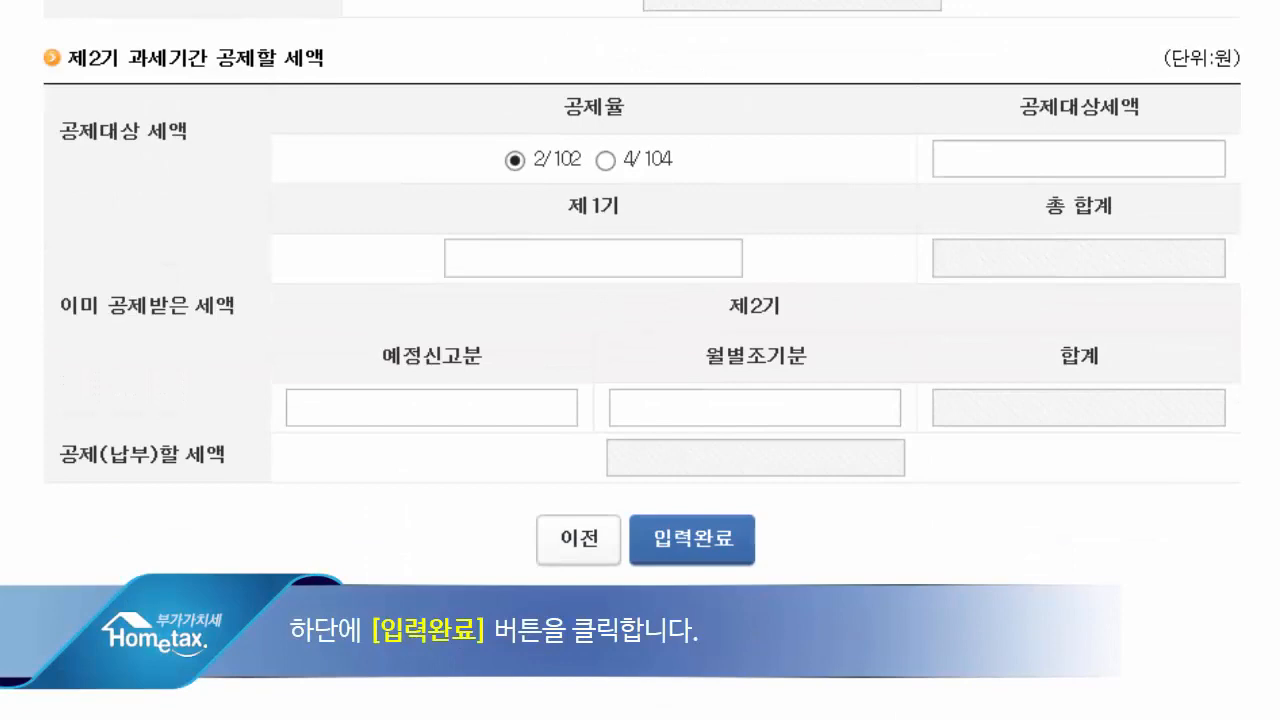
left_click(696, 545)
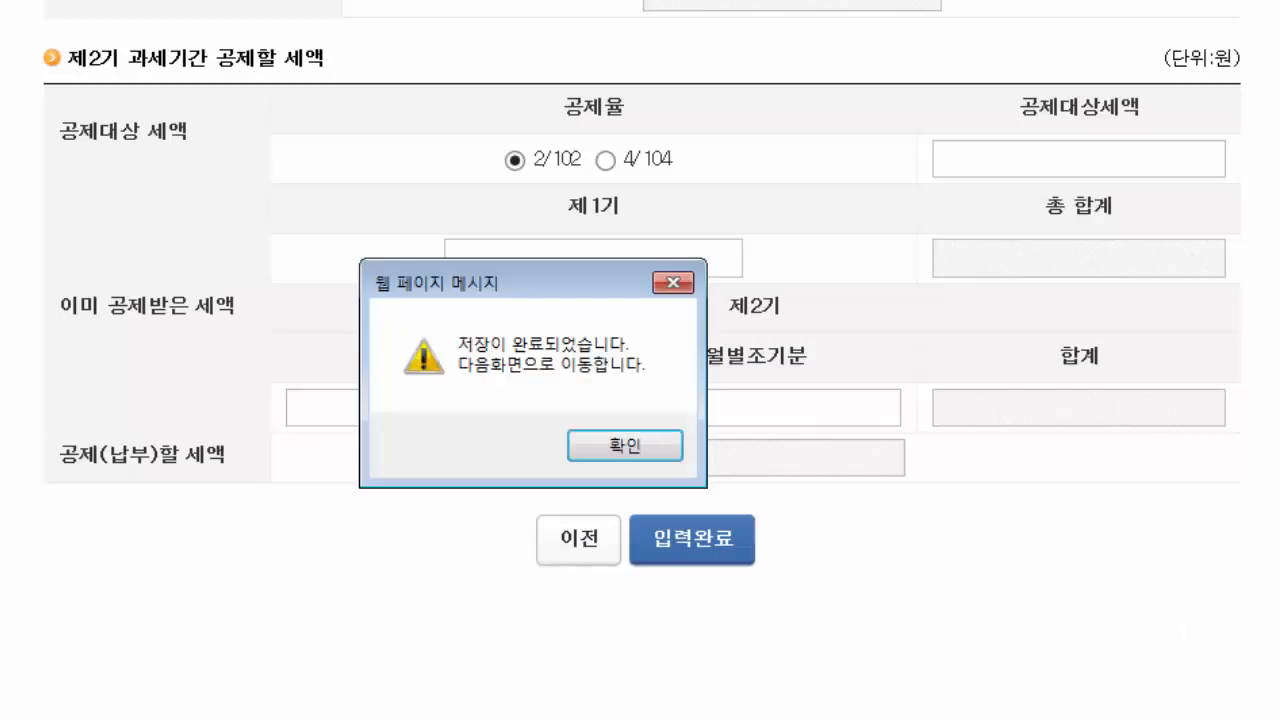
left_click(626, 439)
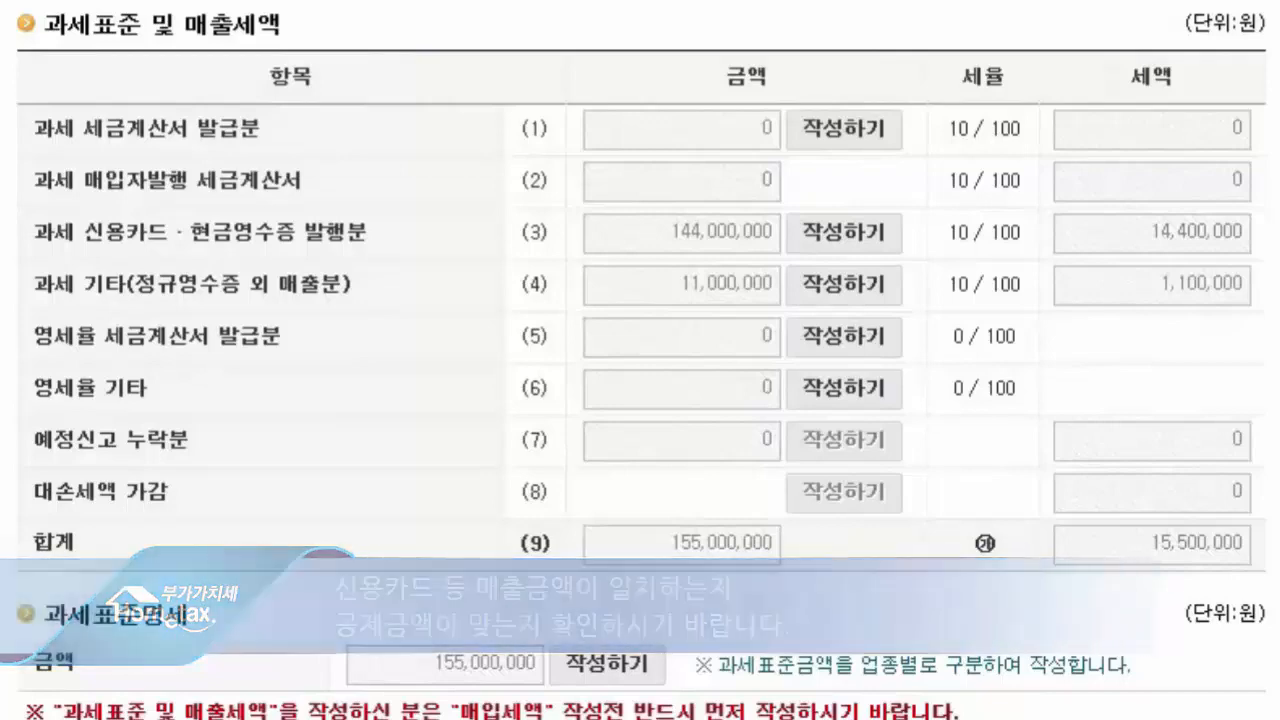
- Auto-calculate the card sales issuance deduction (19), and save the other reductions form (18) with the 10,000 won electronic filing credit
scroll(640, 360, "down", 7)
scroll(640, 360, "down", 4)
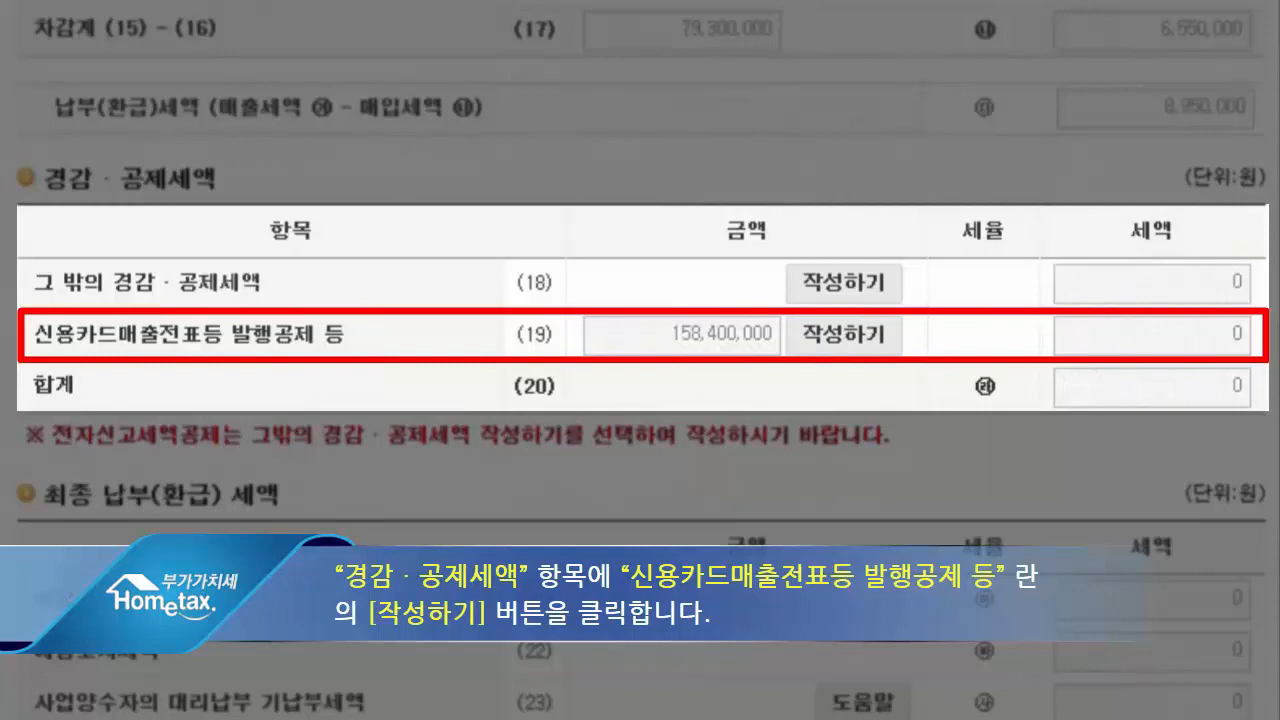
scroll(640, 360, "down", 2)
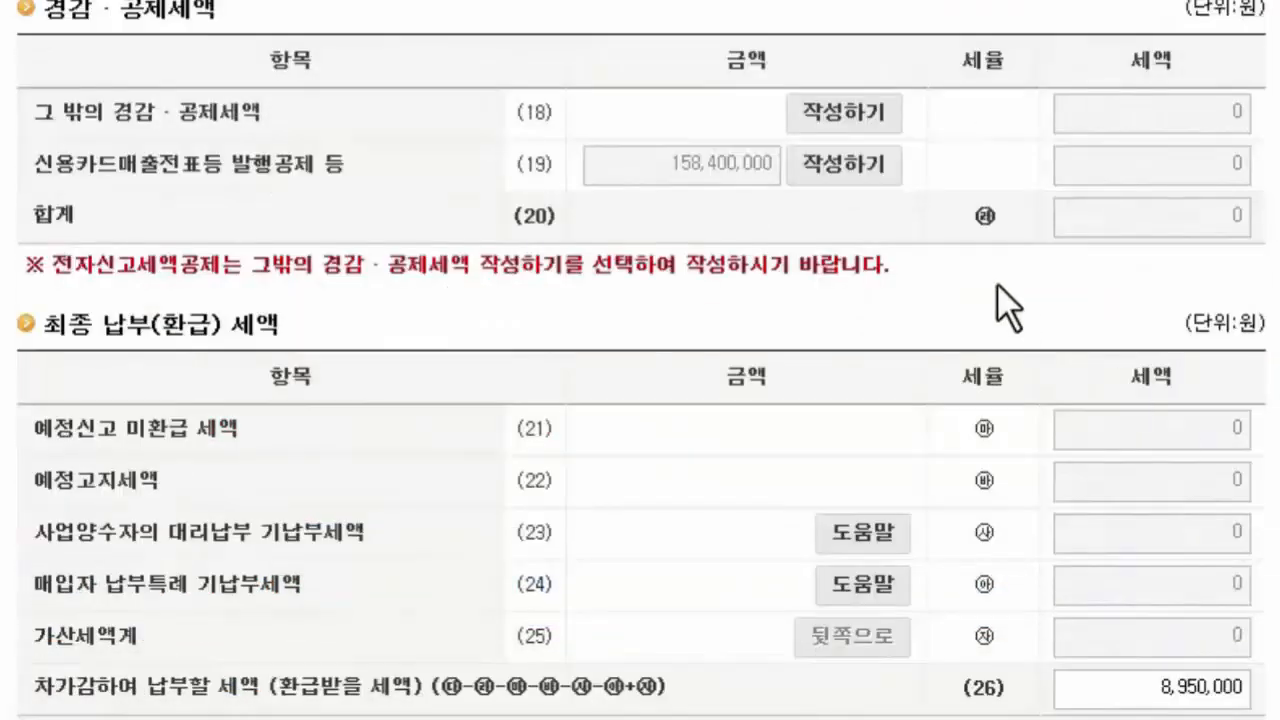
left_click(842, 165)
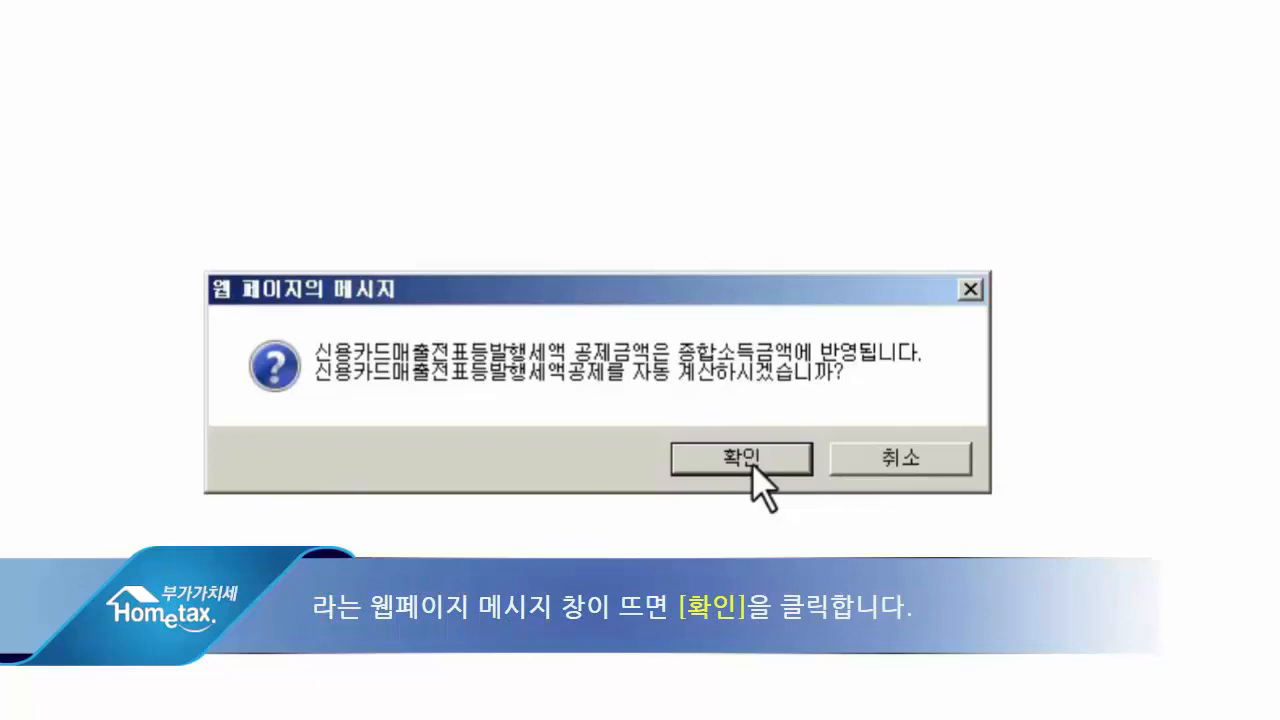
left_click(752, 461)
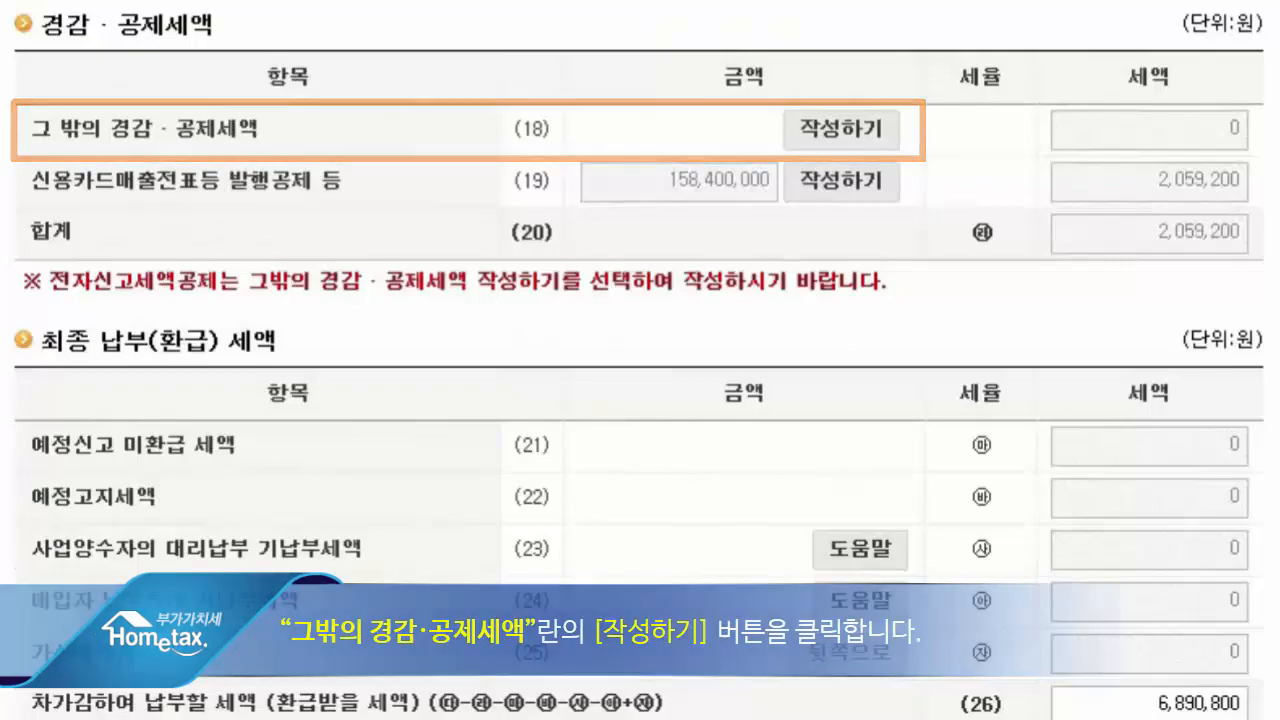
left_click(860, 135)
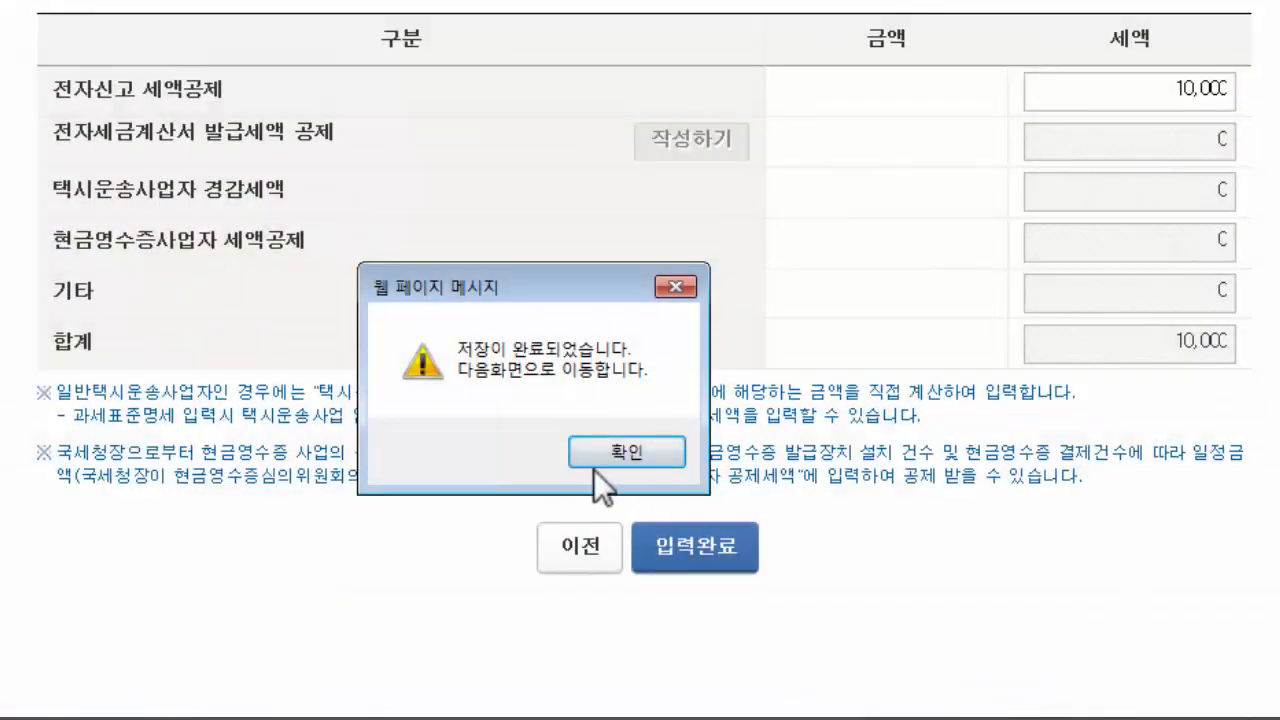
left_click(622, 454)
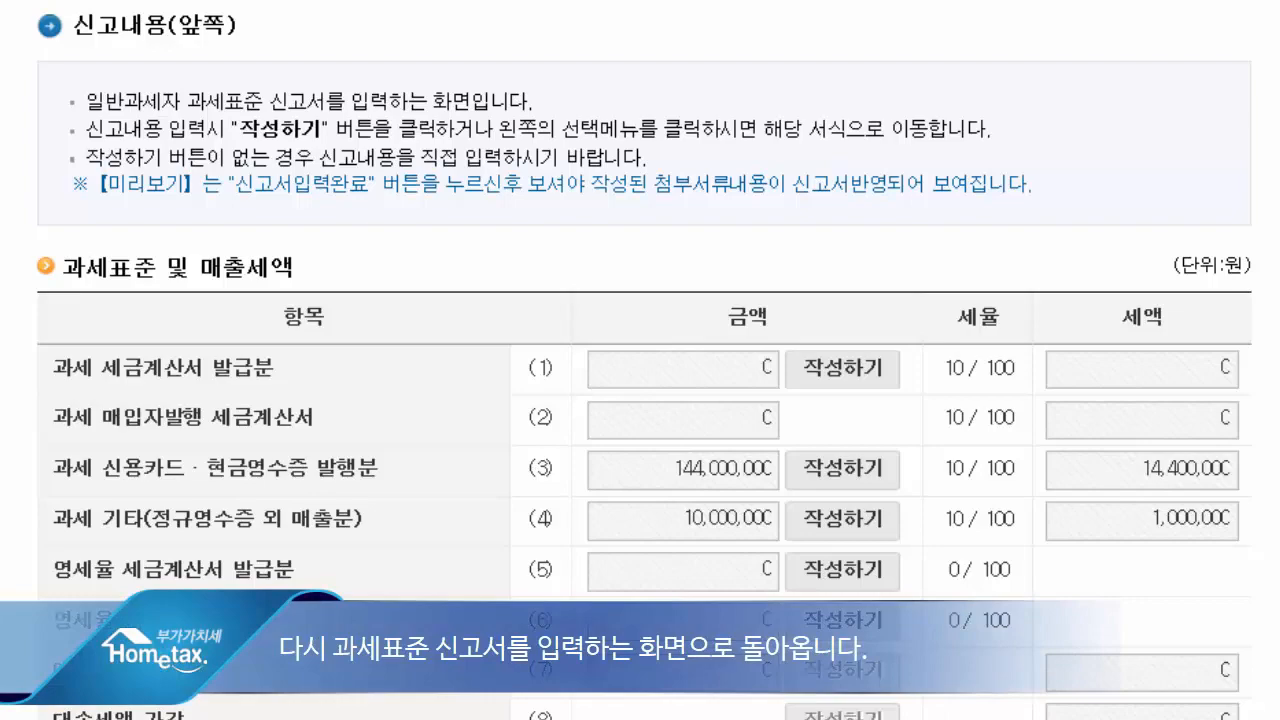
- In the received invoice form (83), add a supplier by business registration number with 1 non-electronic invoice and a 27,000,000 won purchase amount
scroll(644, 360, "down", 13)
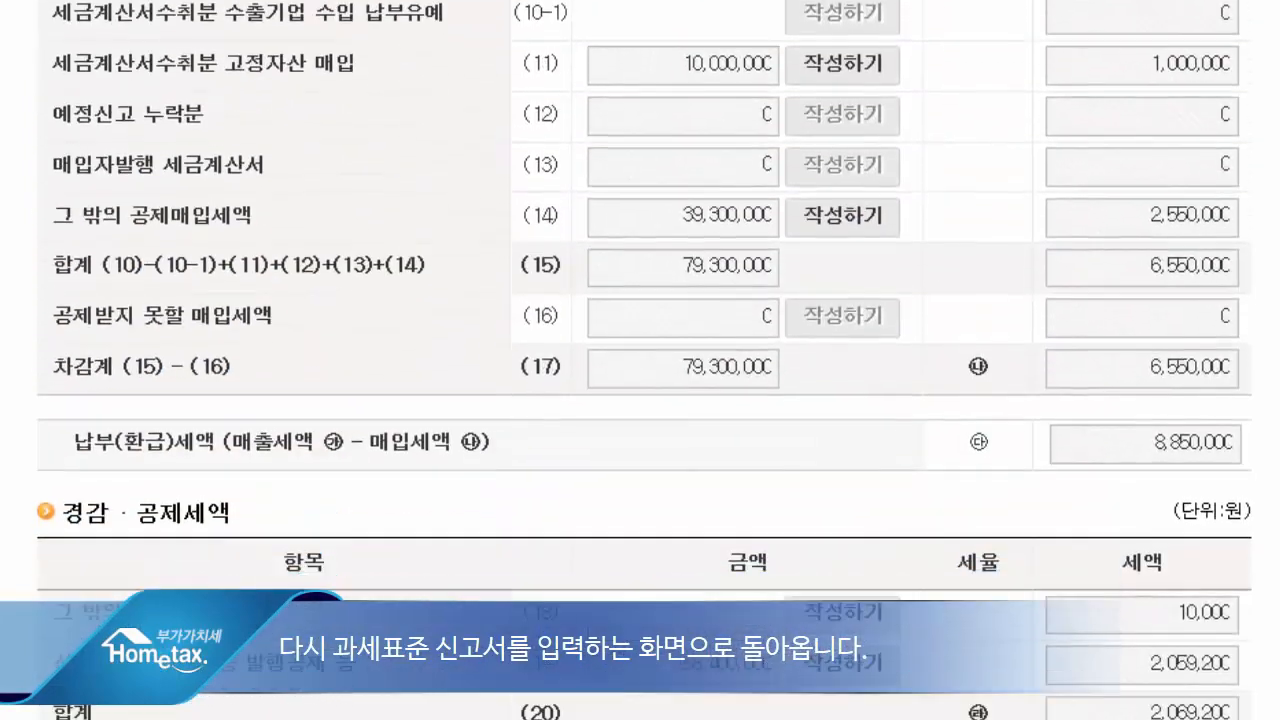
scroll(640, 360, "down", 8)
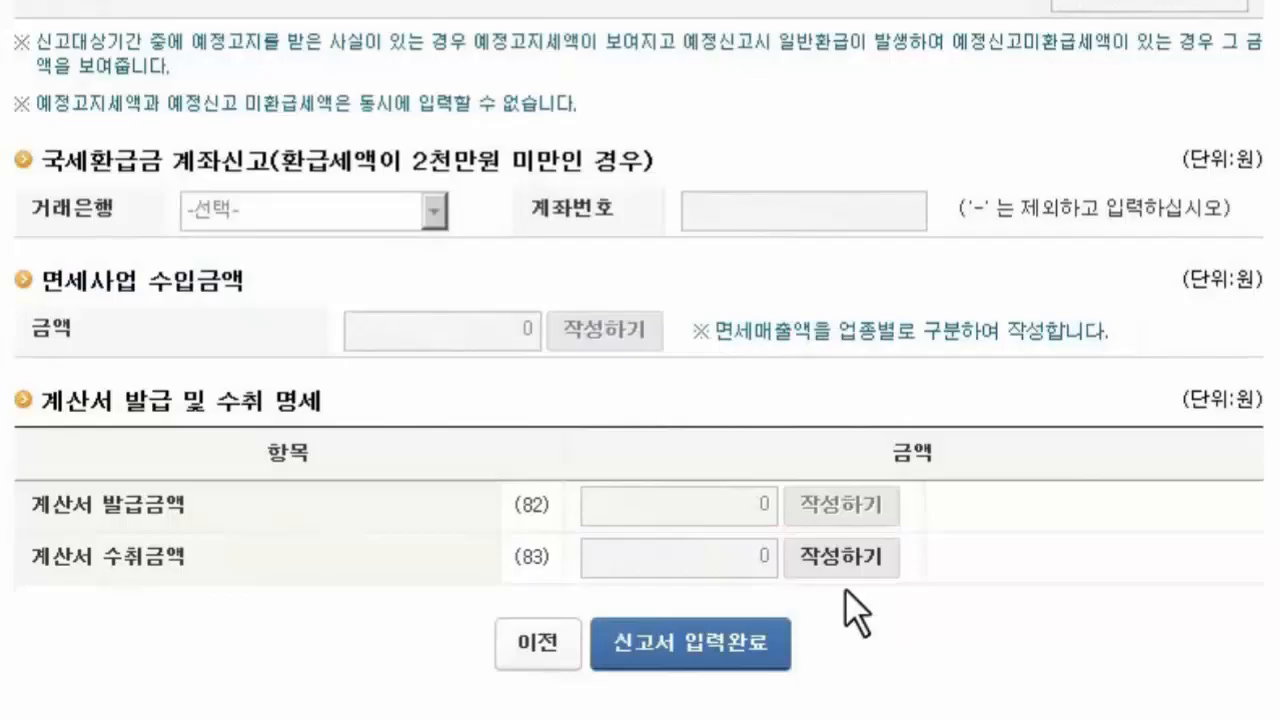
left_click(834, 563)
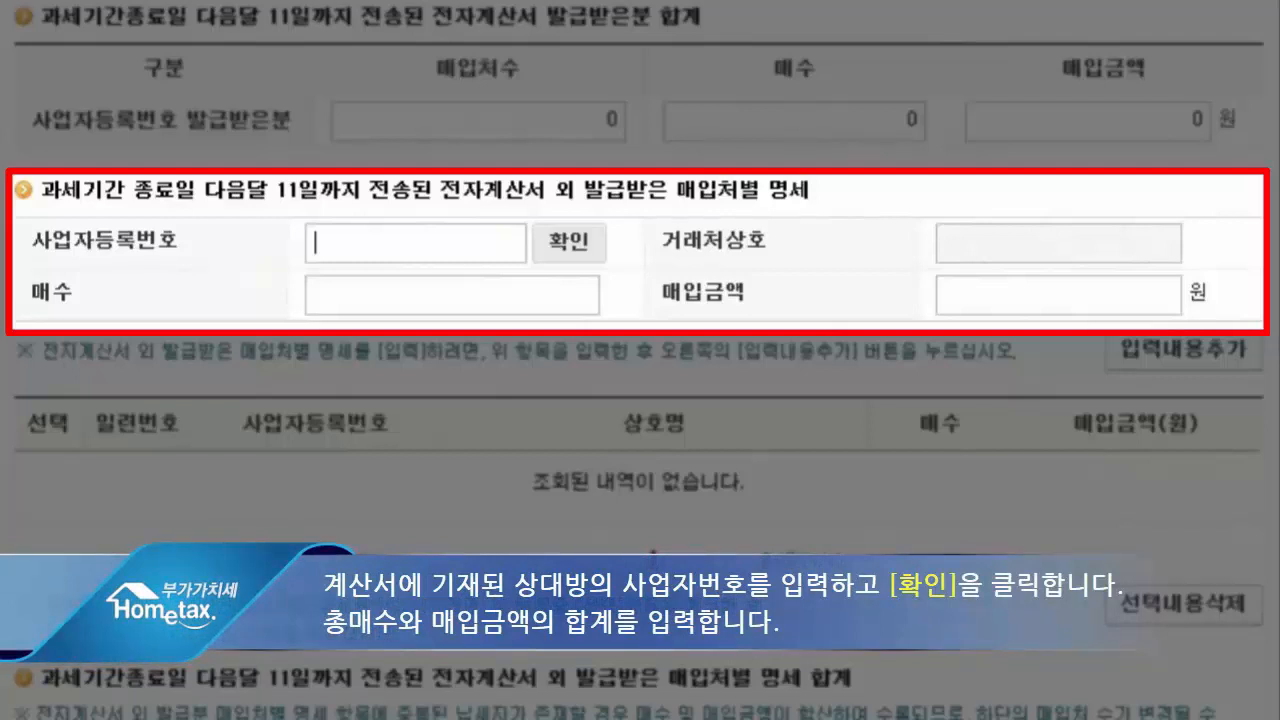
left_click(600, 250)
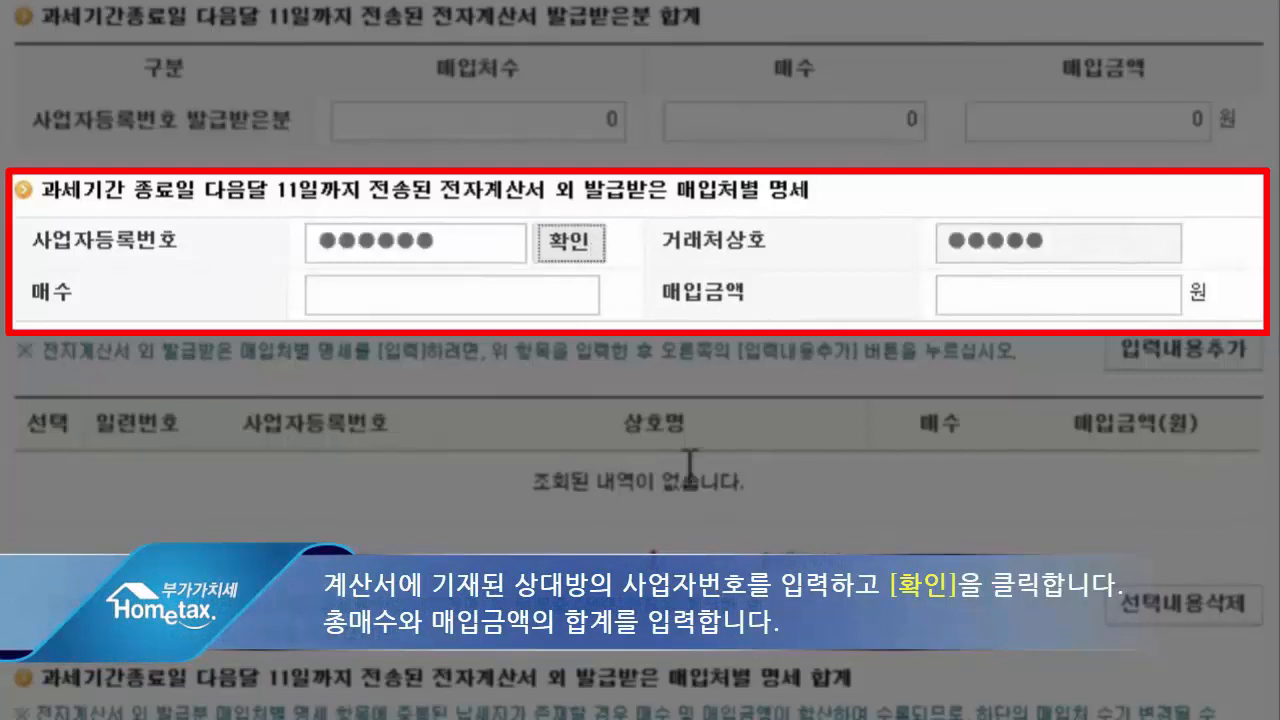
left_click(474, 294)
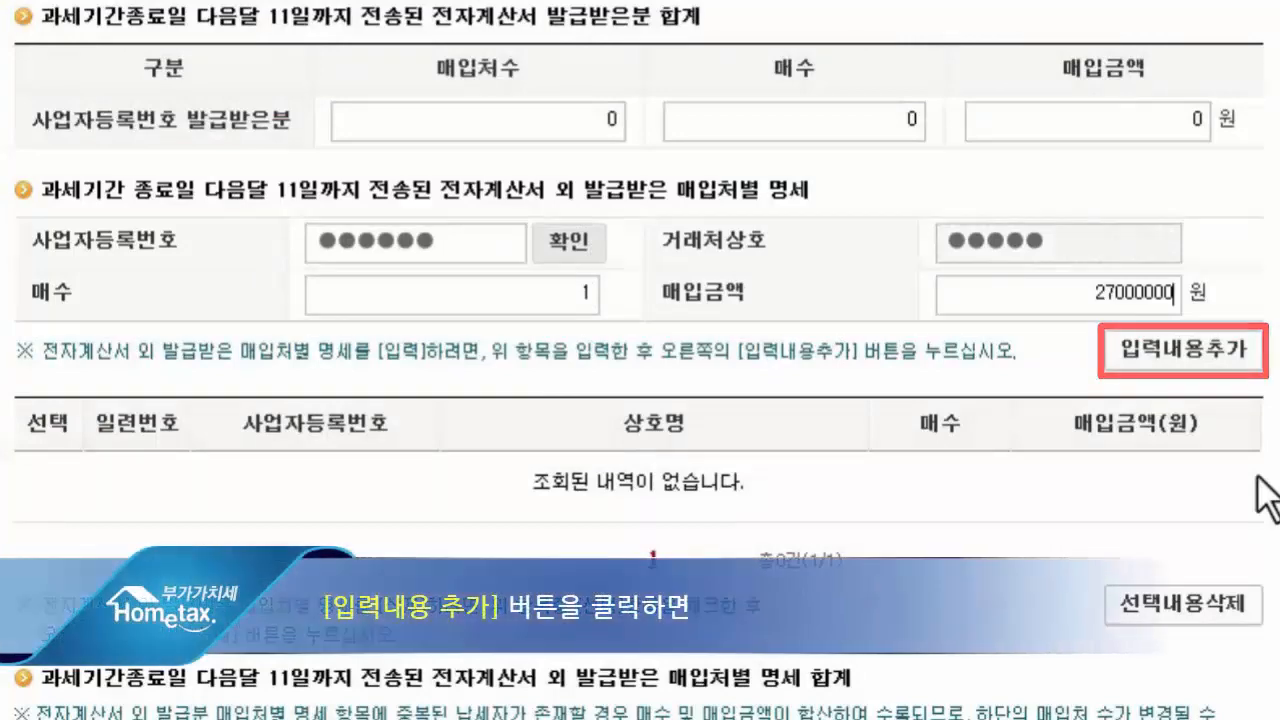
left_click(1220, 352)
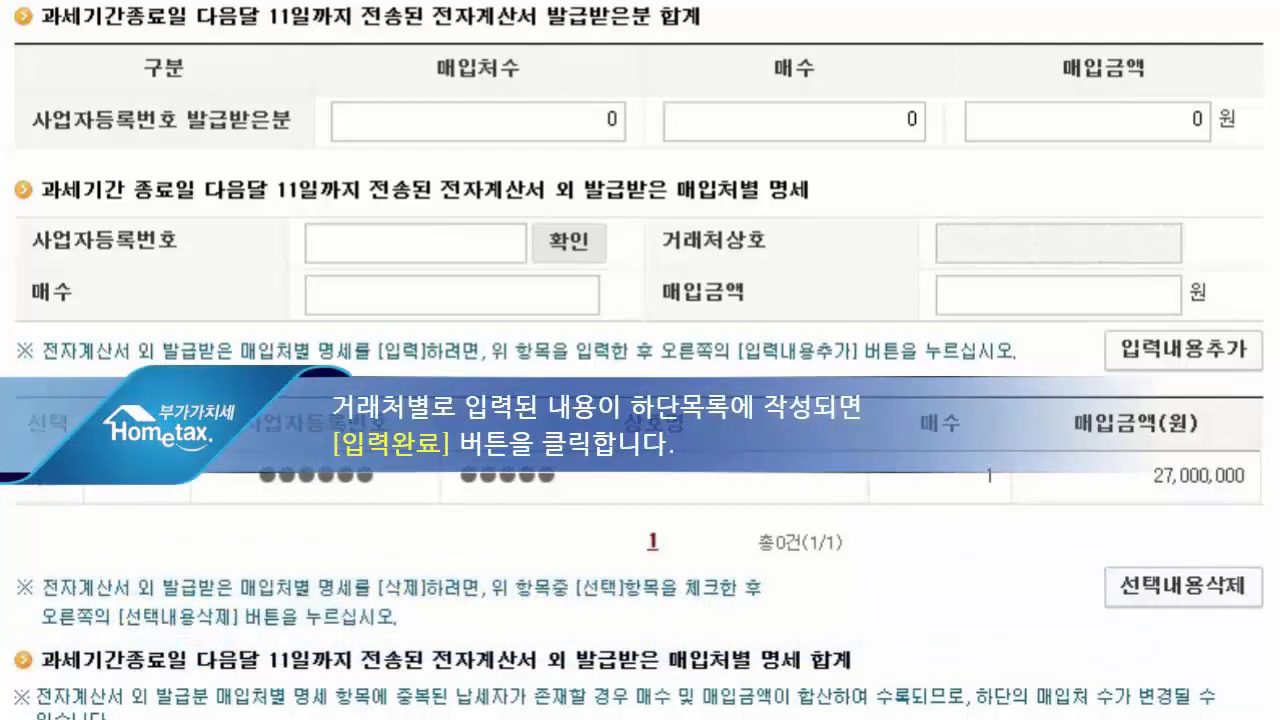
- Enter the business premises as rented (타가), 20 m² land, 1 floor above and below ground, 501 m² areas, 3 employees, 50 tables, 1 chair, with parking
scroll(640, 360, "down", 5)
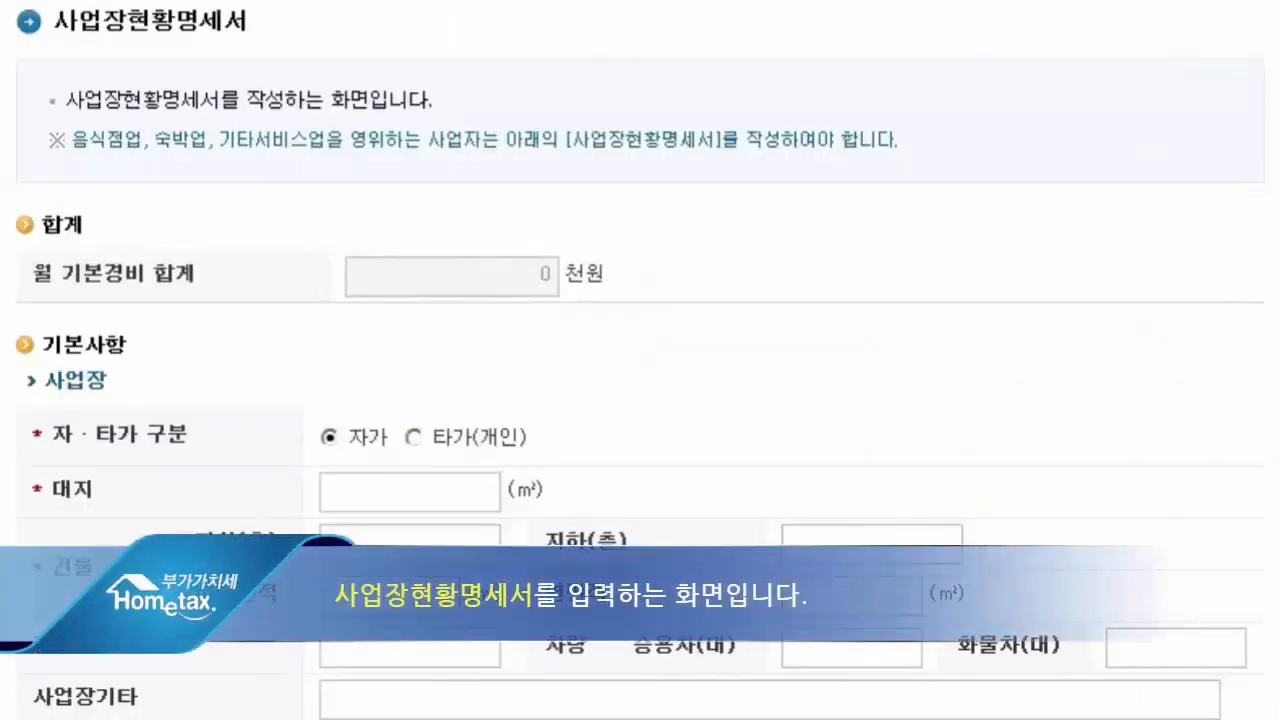
scroll(640, 360, "down", 3)
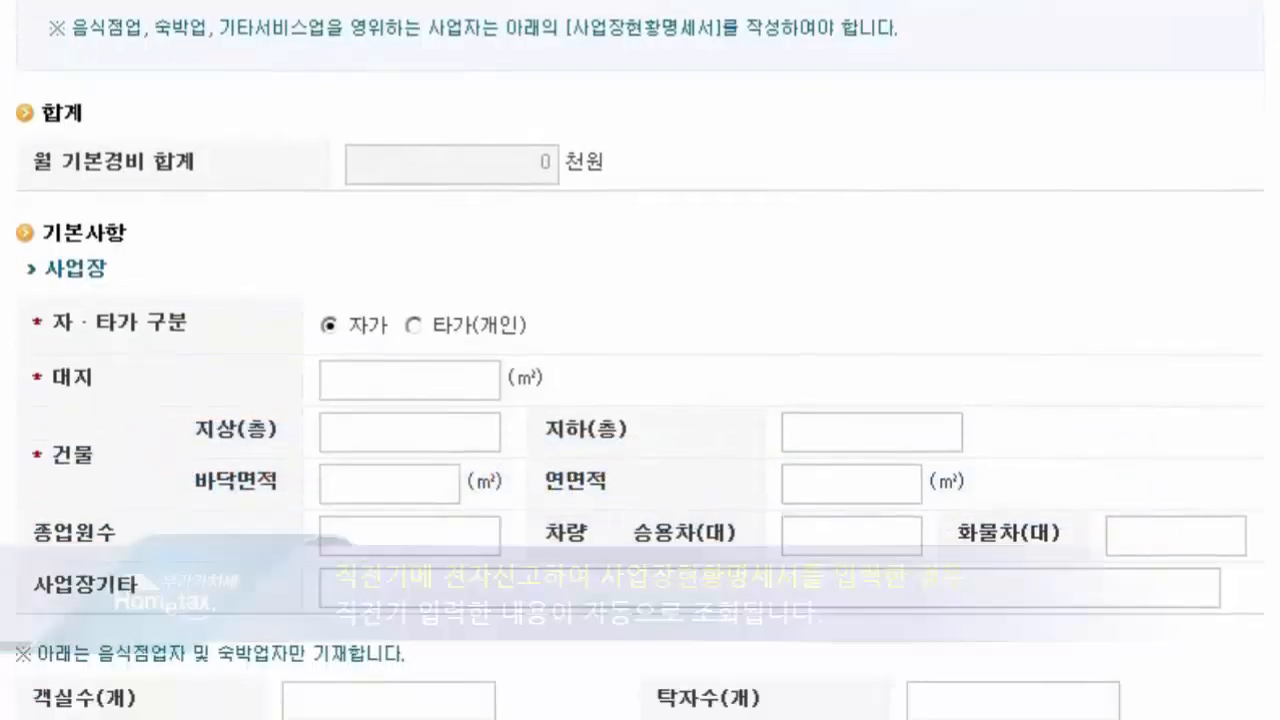
scroll(640, 360, "down", 2)
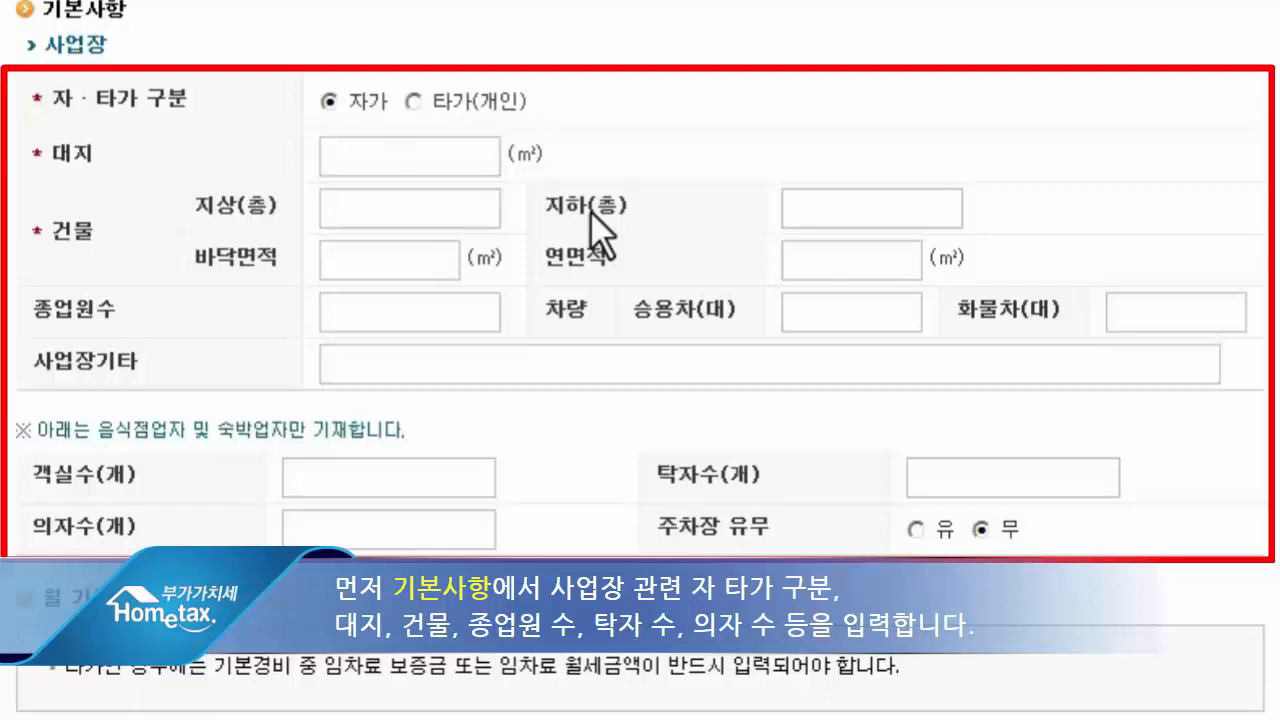
left_click(414, 103)
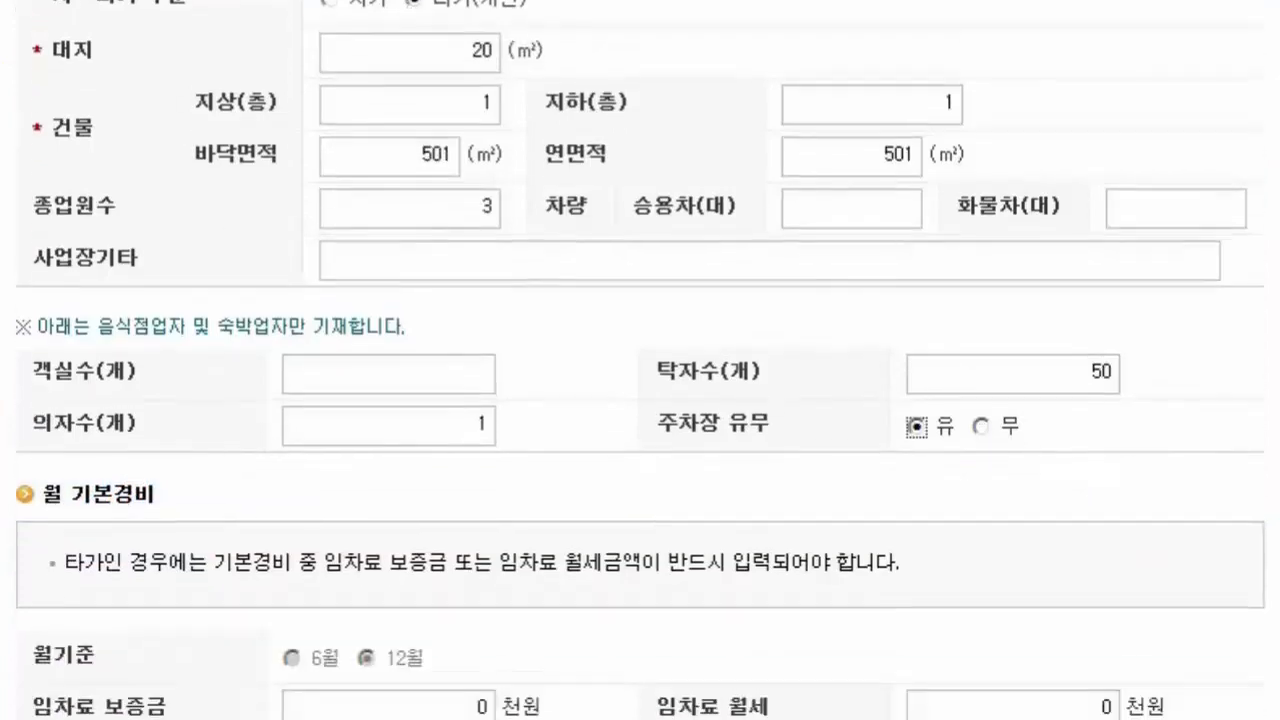
- Enter monthly costs of 50,000 deposit, 1,000 rent, 1,000 electricity/gas, 50 water and 5,000 labor (thousand won), and save the business status form
key("Tab")
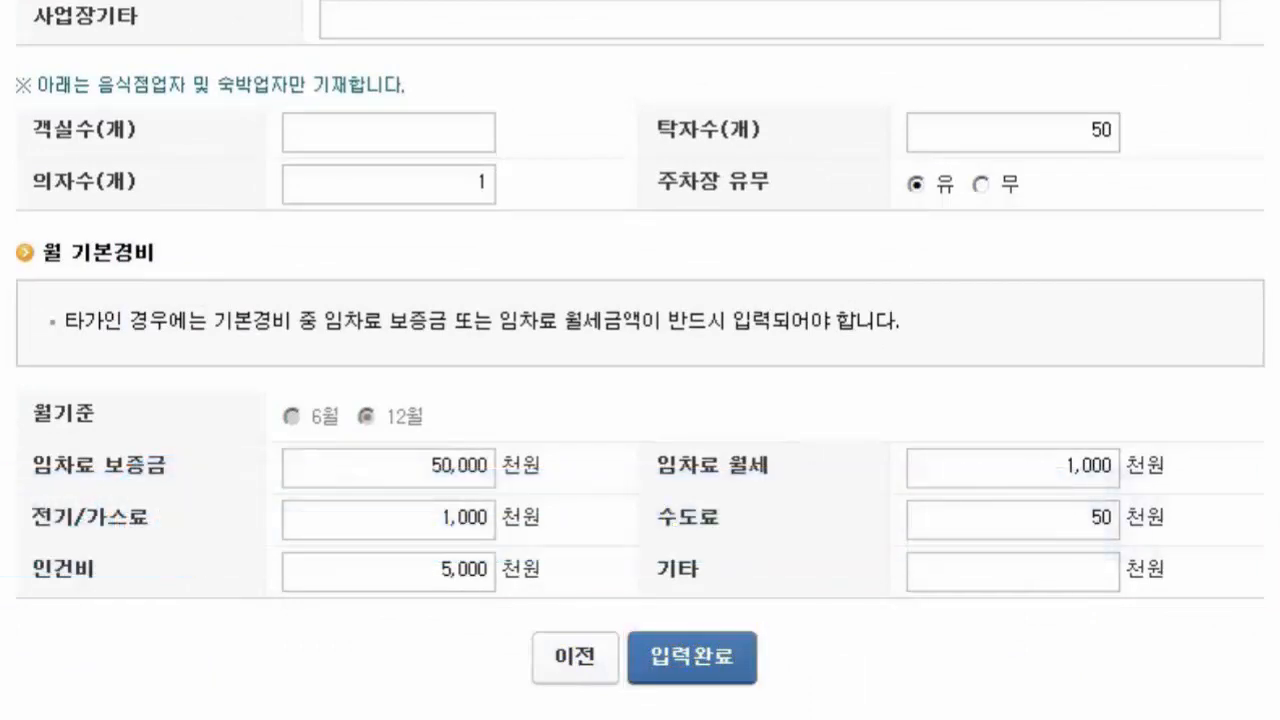
left_click(731, 656)
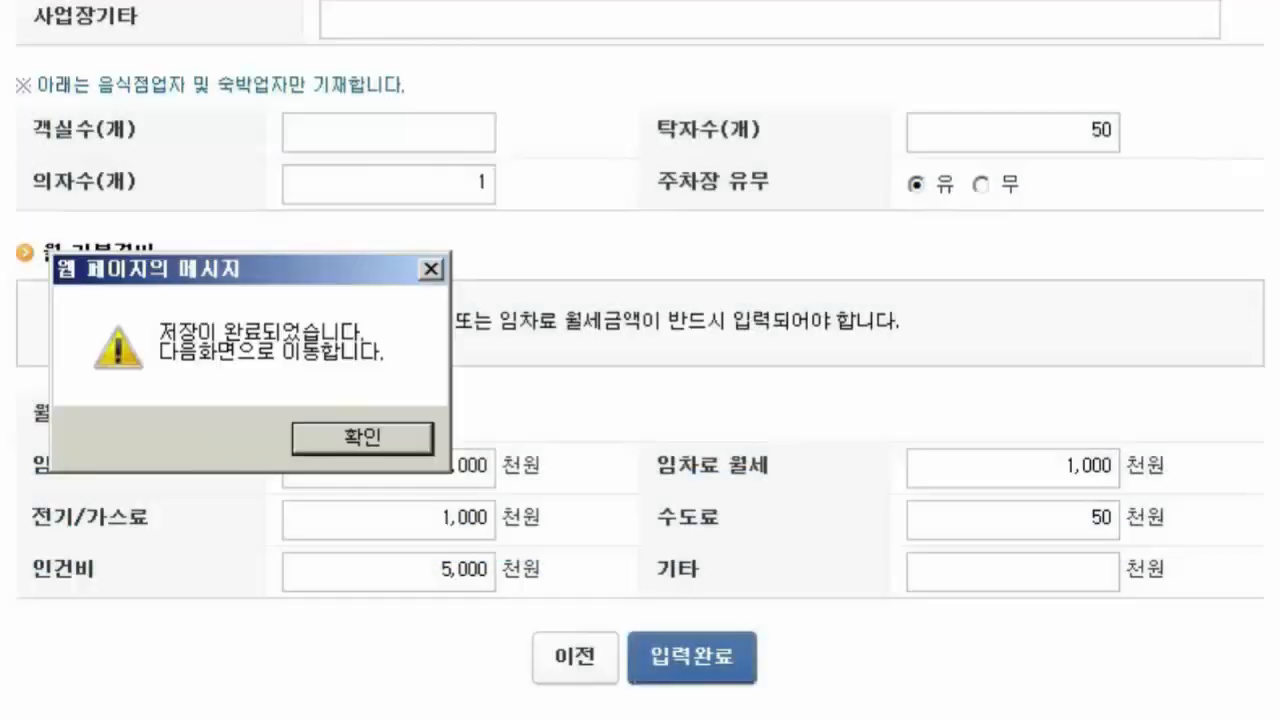
left_click(371, 440)
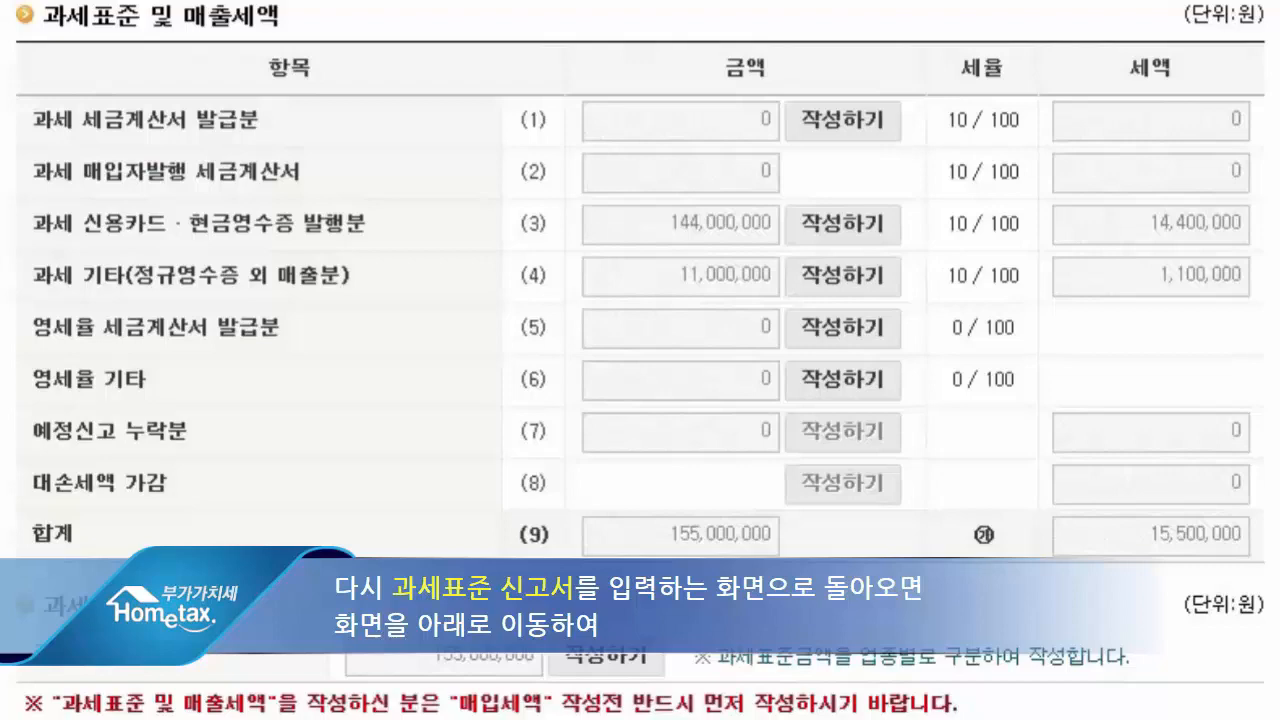
- Complete and save the VAT return, and submit it to bring up the filing receipt
scroll(640, 360, "down", 10)
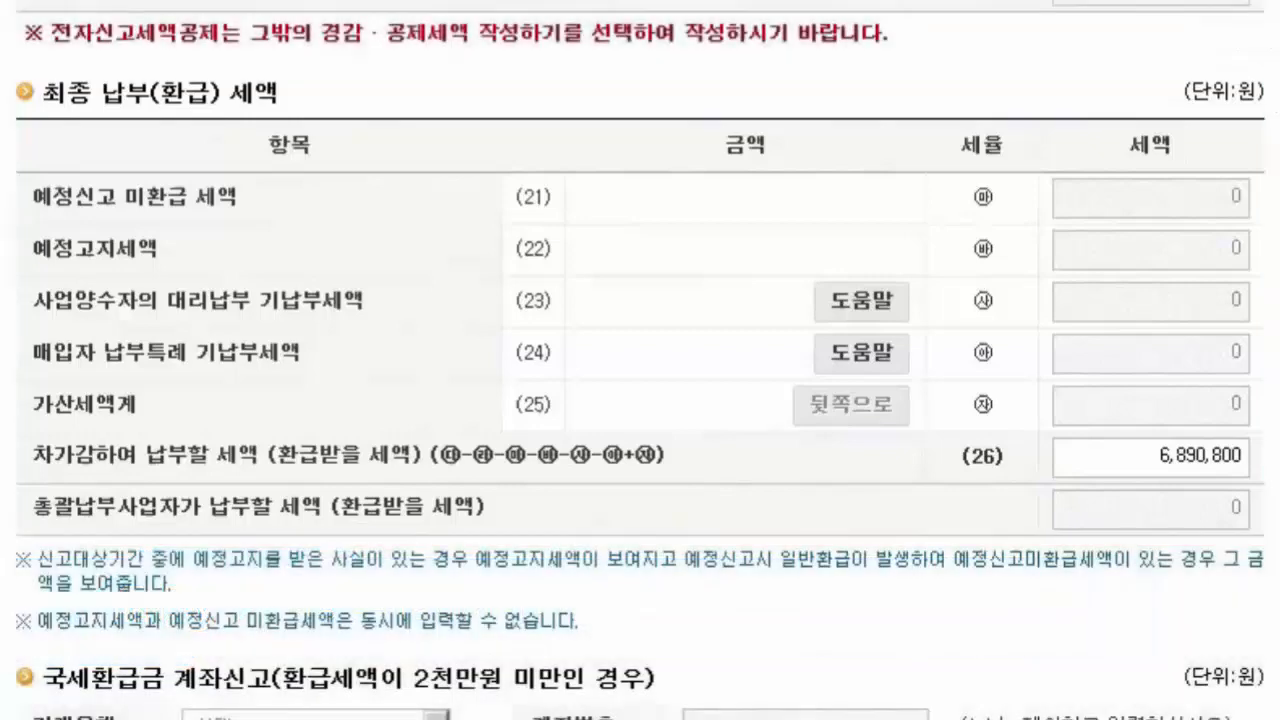
scroll(640, 360, "down", 5)
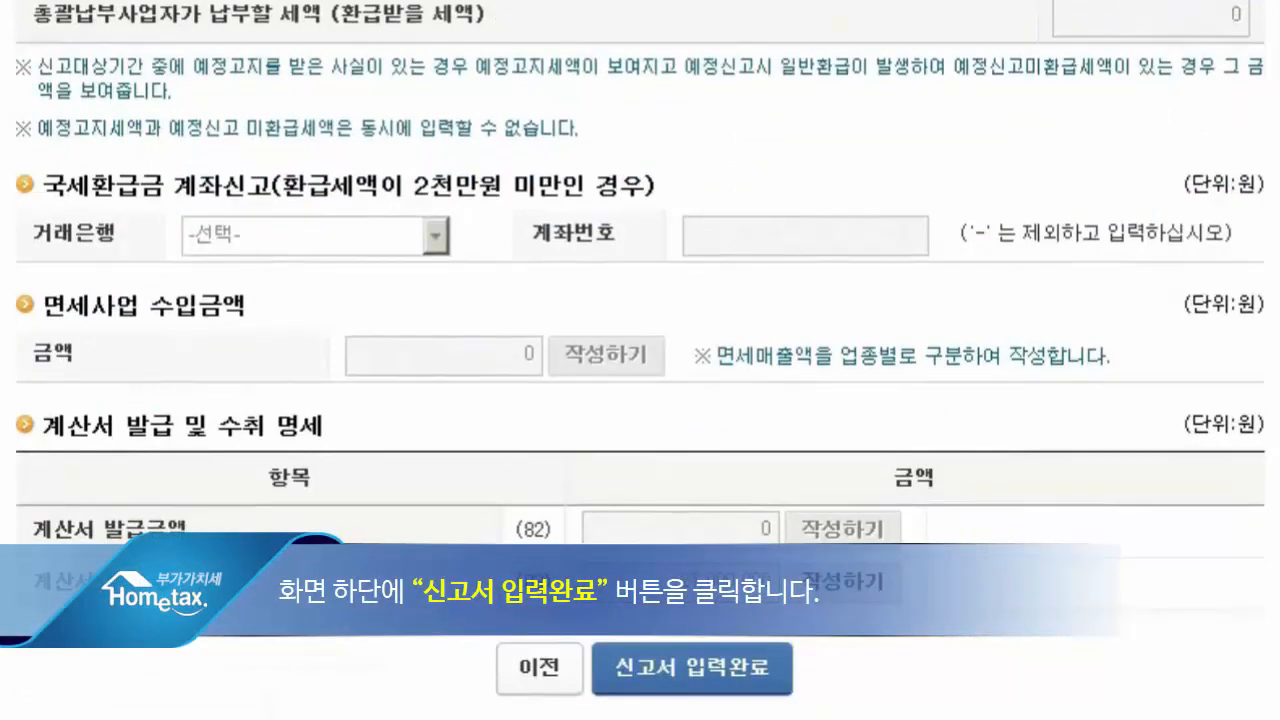
left_click(702, 682)
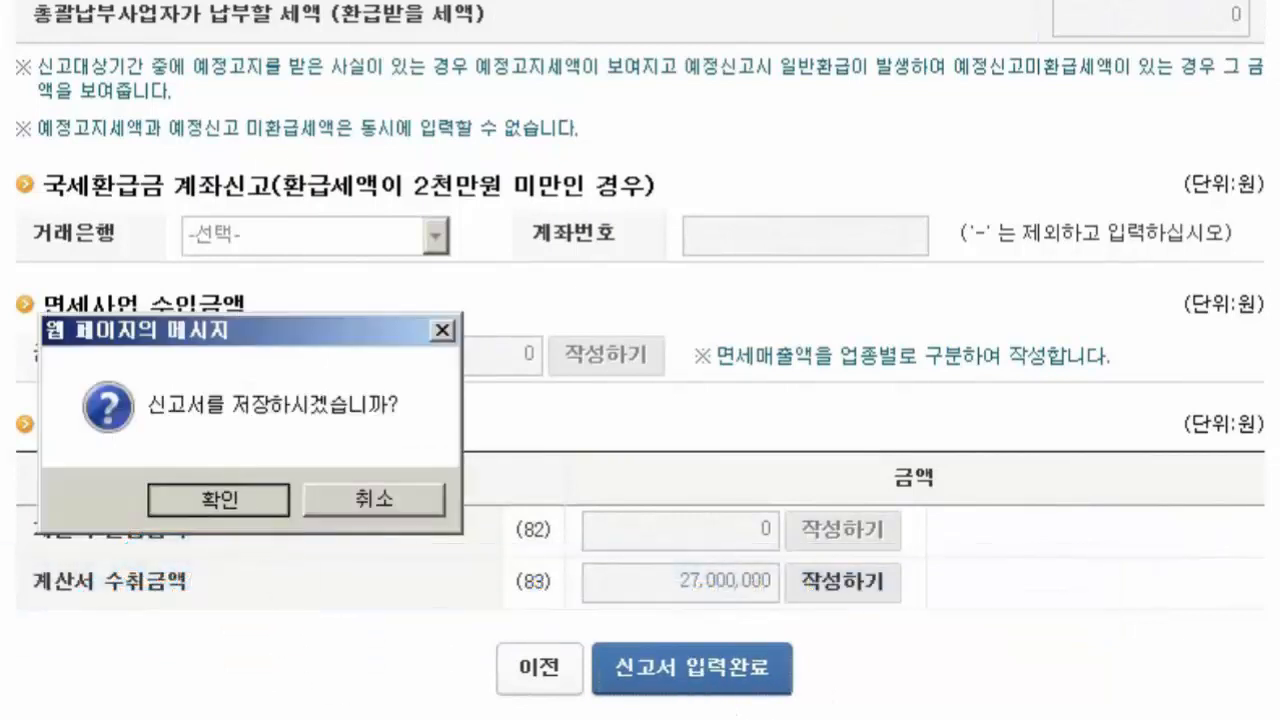
key("Return")
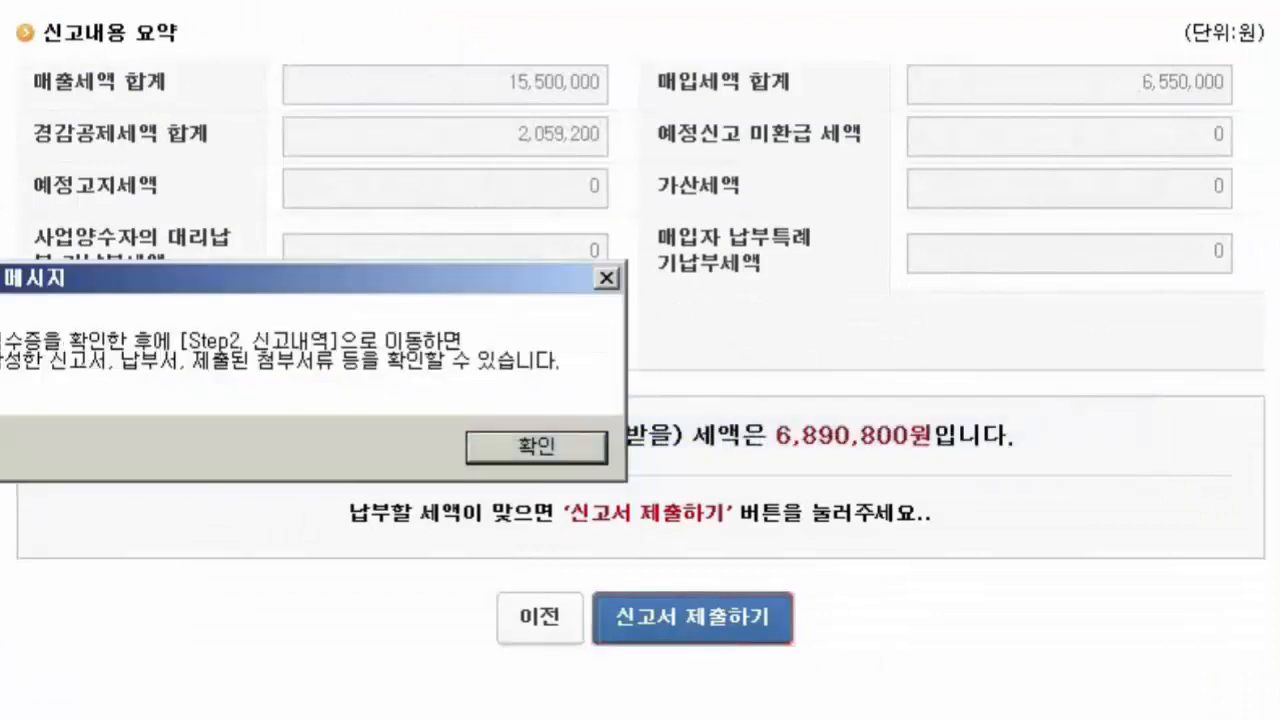
left_click(603, 446)
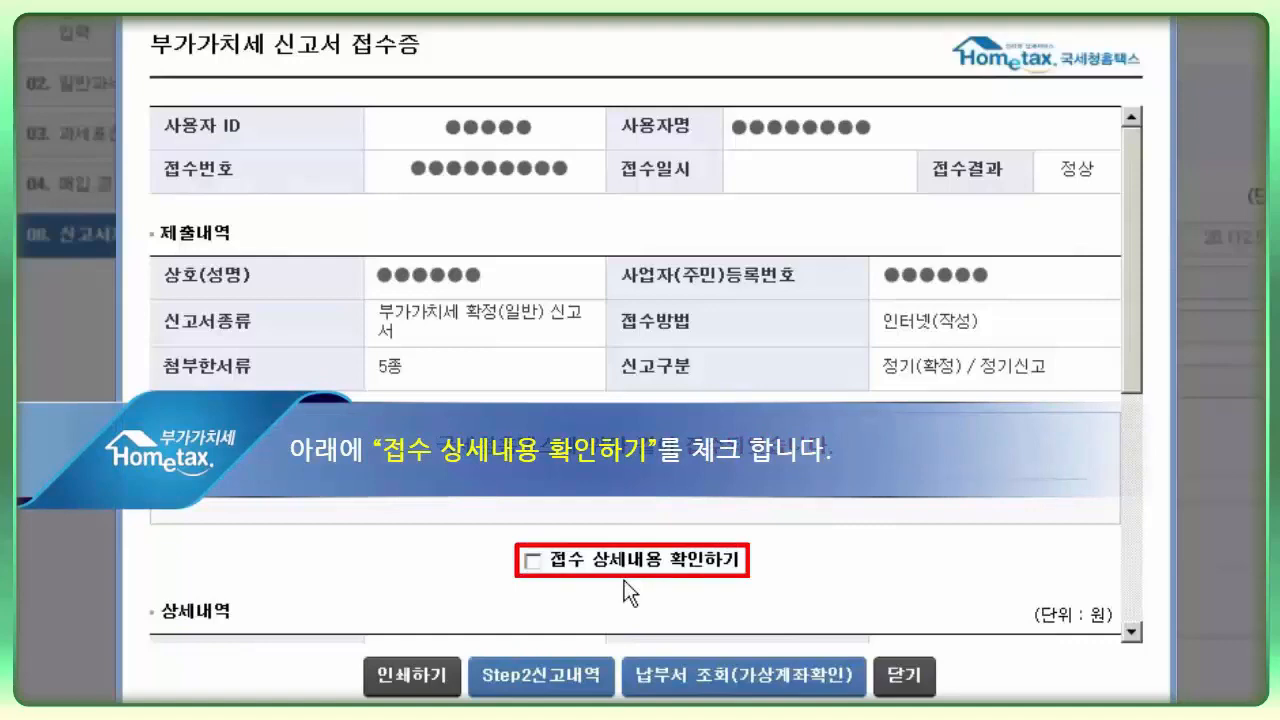
- Display the receipt's detailed contents (접수 상세내용) and mark them as confirmed (확인하였습니다), and go to the Step 2 filing history (신고내역)
left_click(533, 561)
scroll(535, 560, "down", 5)
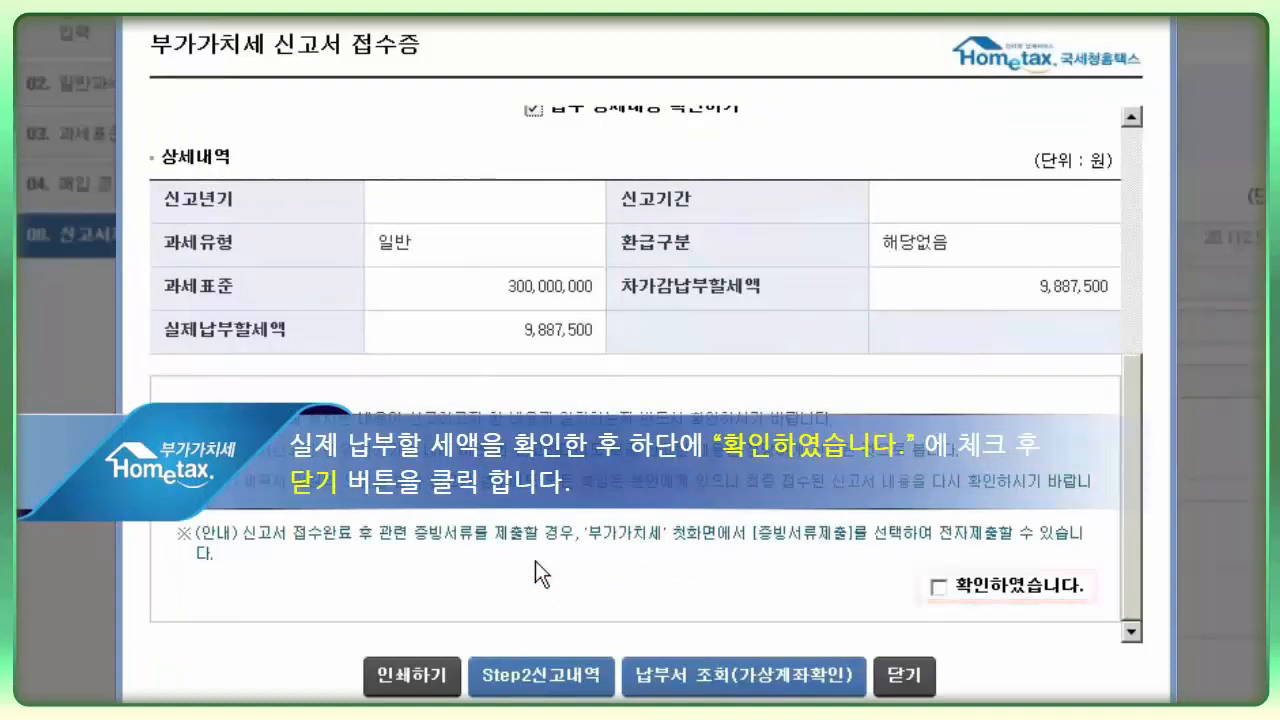
left_click(938, 588)
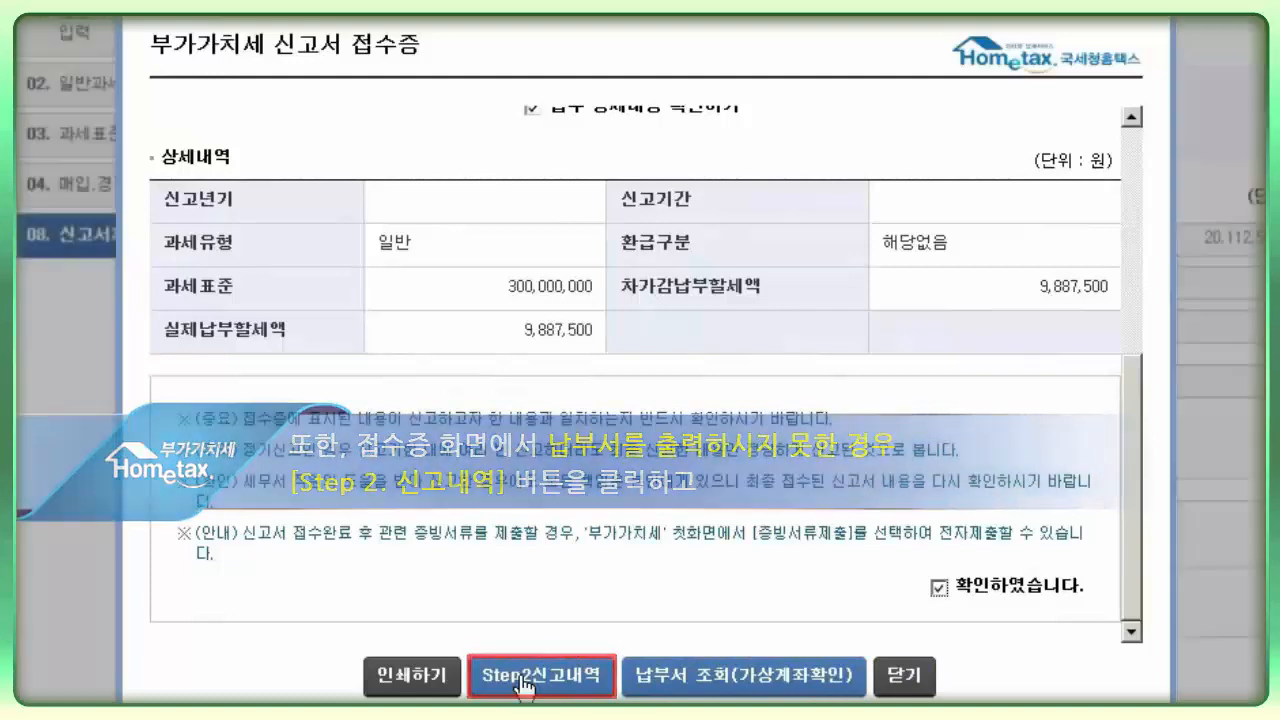
left_click(521, 677)
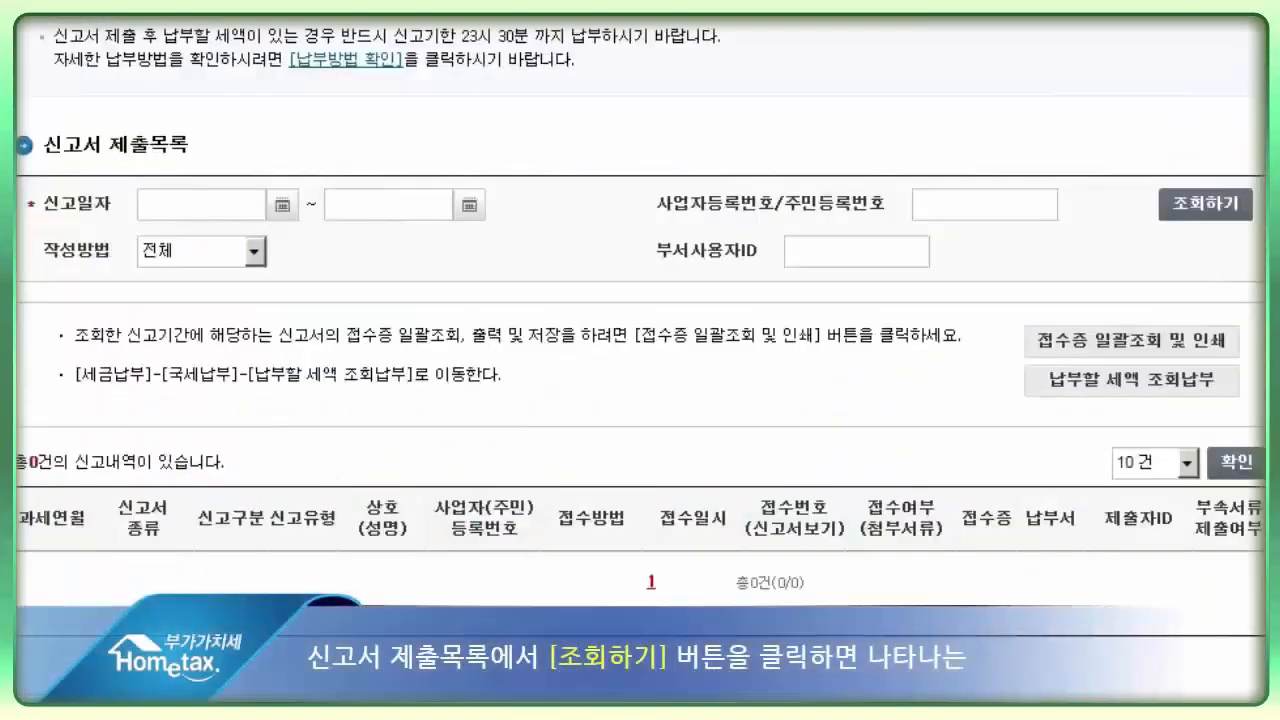